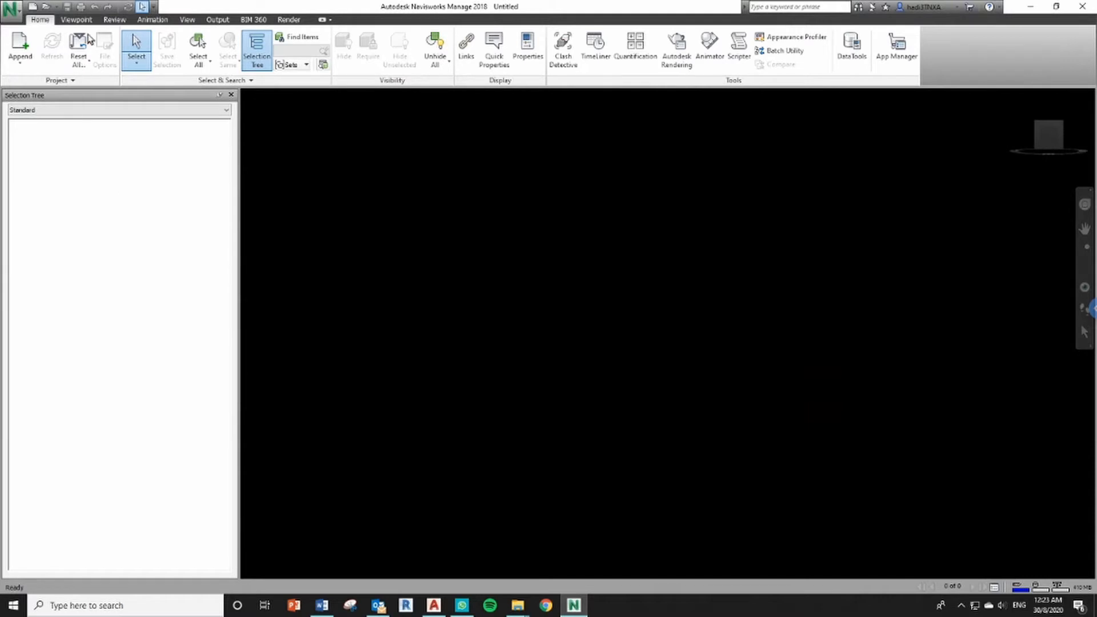
Open the existing Navisworks file L2 Overall.nwd from the Overall folder
{"action": "left_click", "coordinate": [89, 22]}
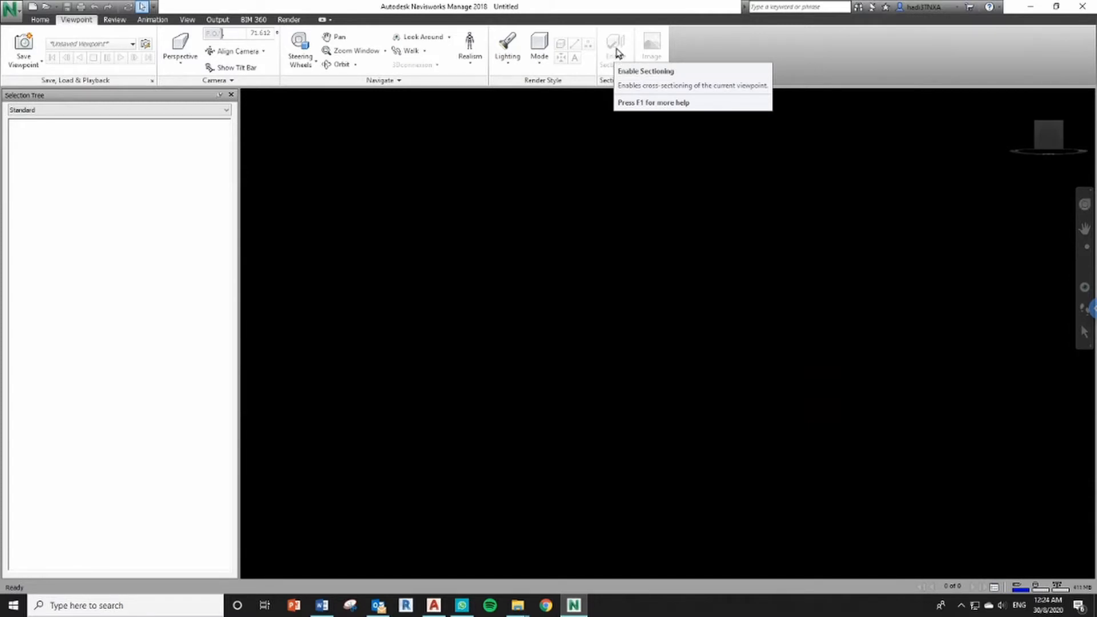
{"action": "left_click", "coordinate": [10, 8]}
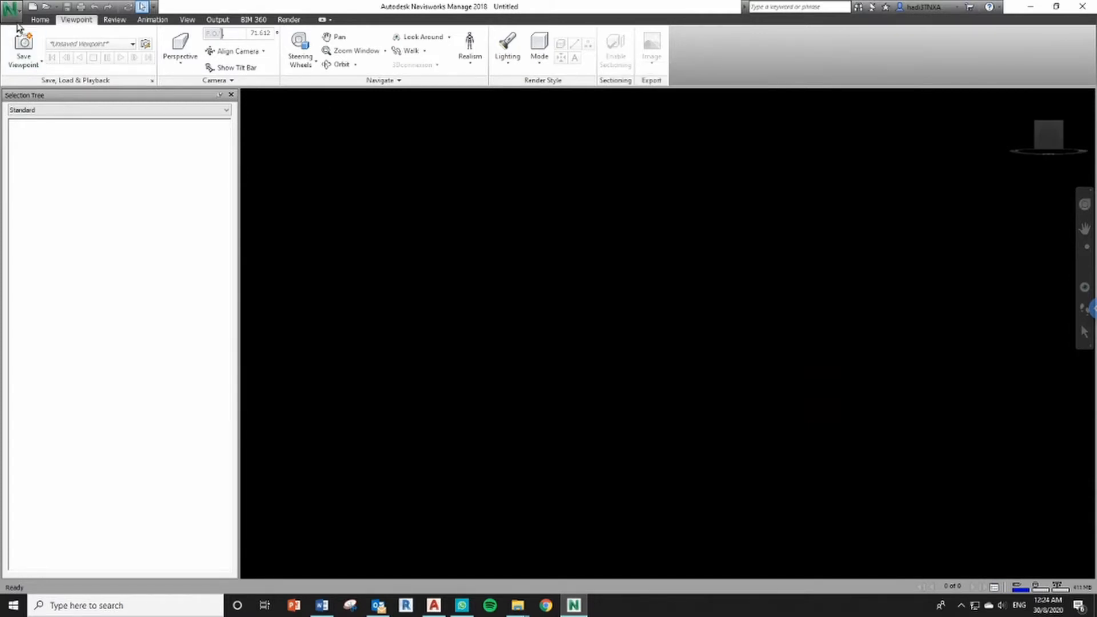
{"action": "mouse_move", "coordinate": [48, 64]}
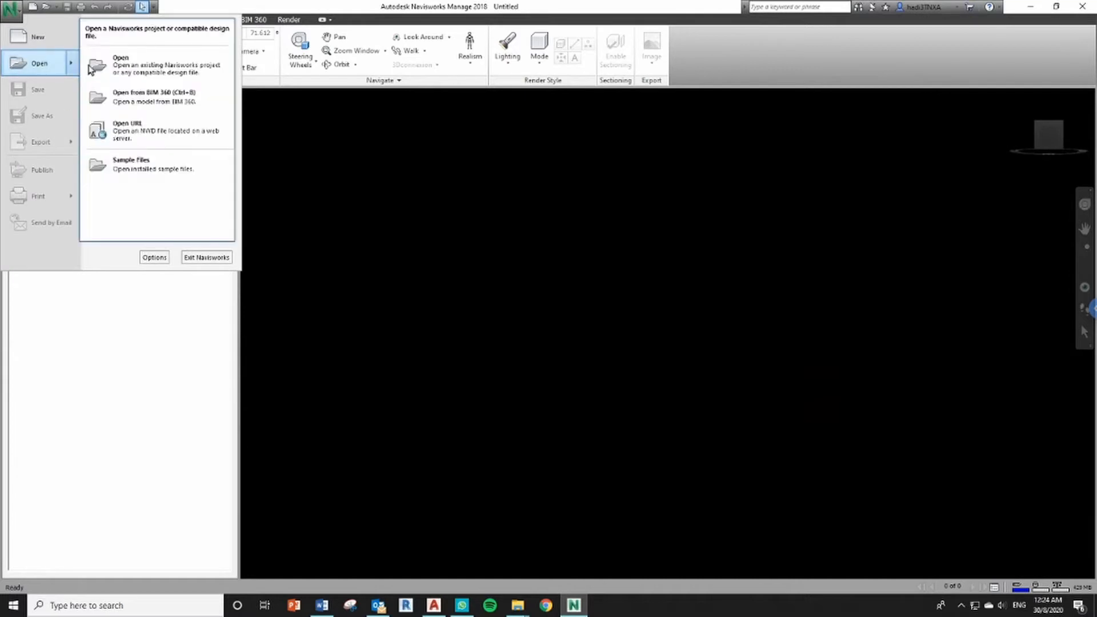
{"action": "left_click", "coordinate": [142, 68]}
{"action": "left_click", "coordinate": [800, 246]}
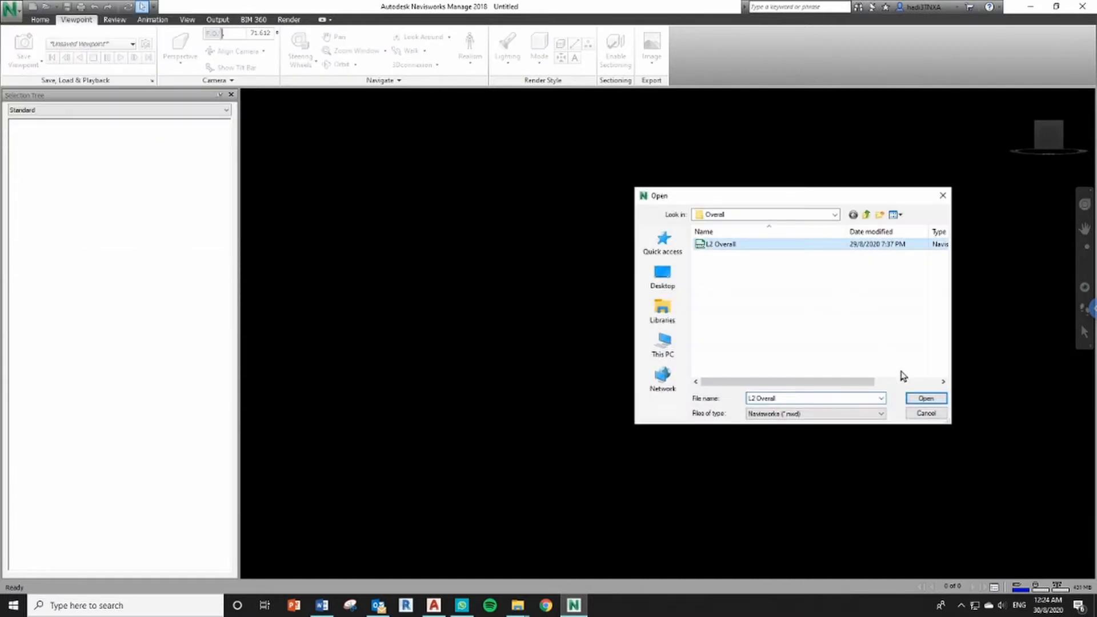
{"action": "left_click", "coordinate": [926, 399]}
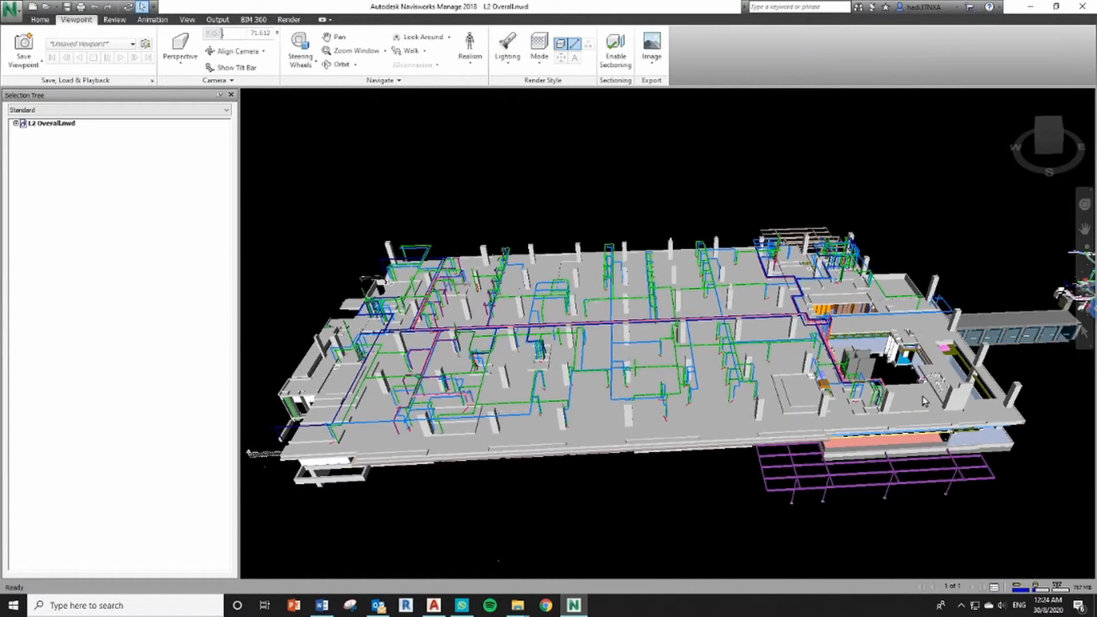
Enable sectioning for the current viewpoint and set the sectioning mode to Box
{"action": "left_click", "coordinate": [617, 63]}
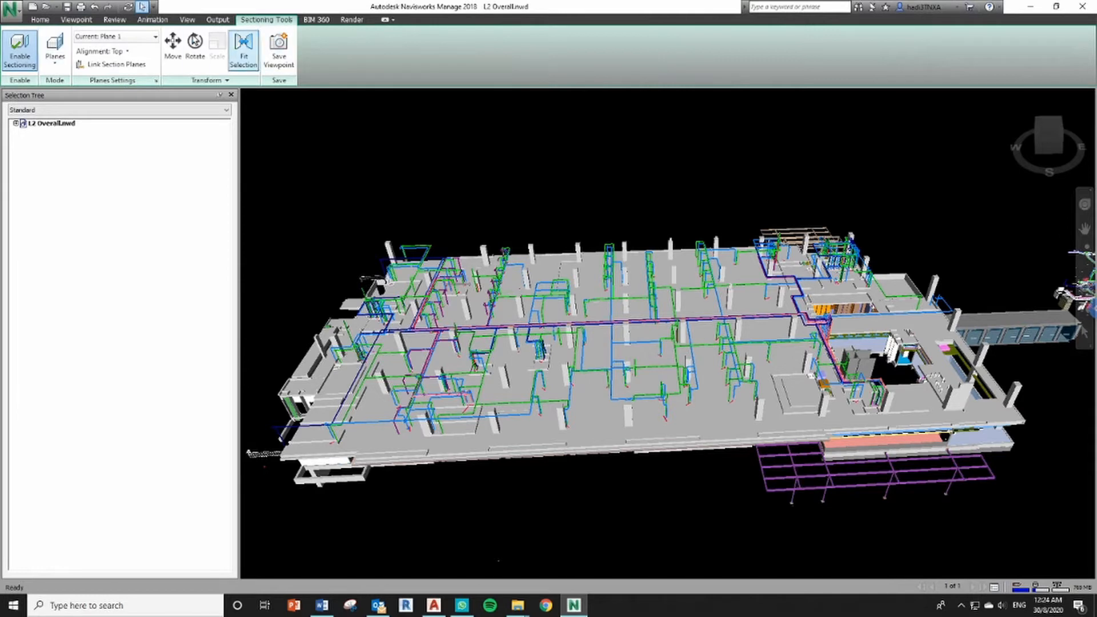
{"action": "left_click", "coordinate": [30, 50]}
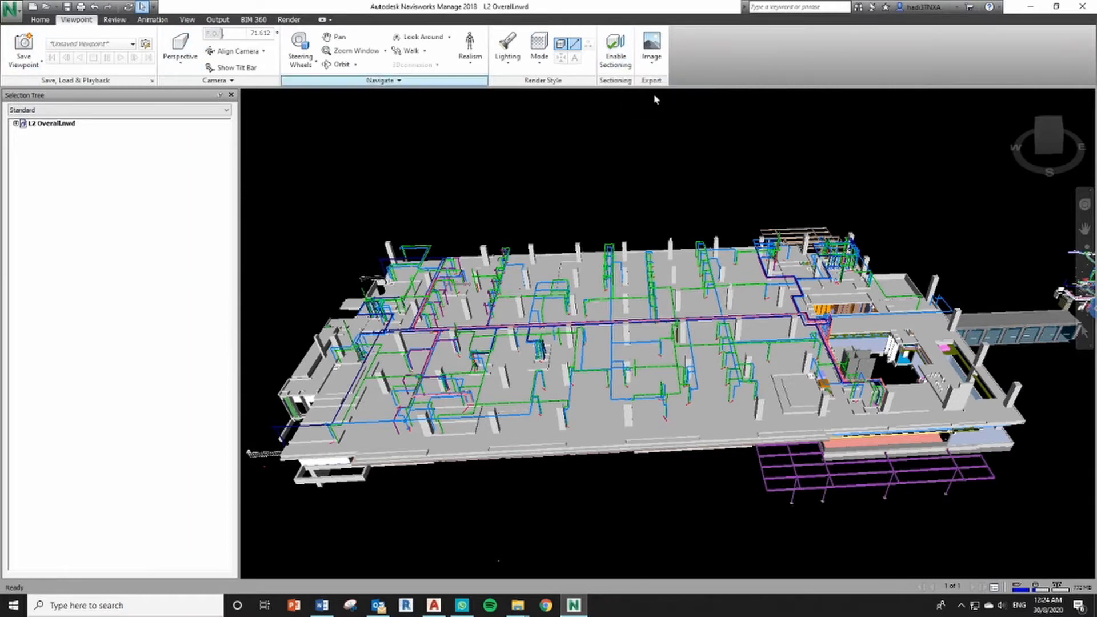
{"action": "left_click", "coordinate": [616, 51]}
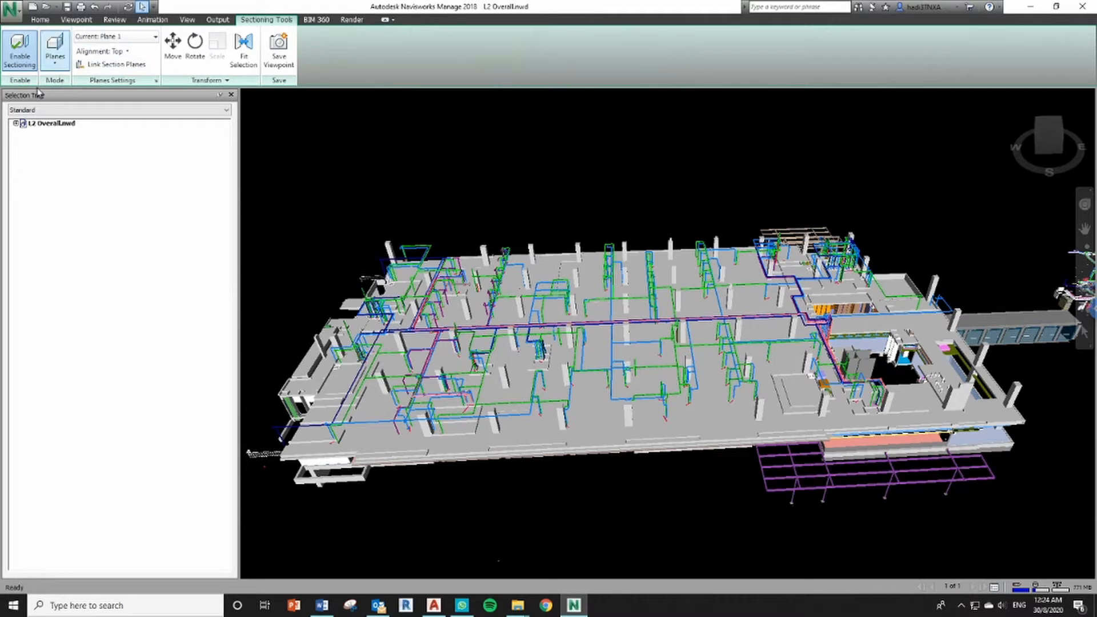
{"action": "left_click", "coordinate": [59, 61]}
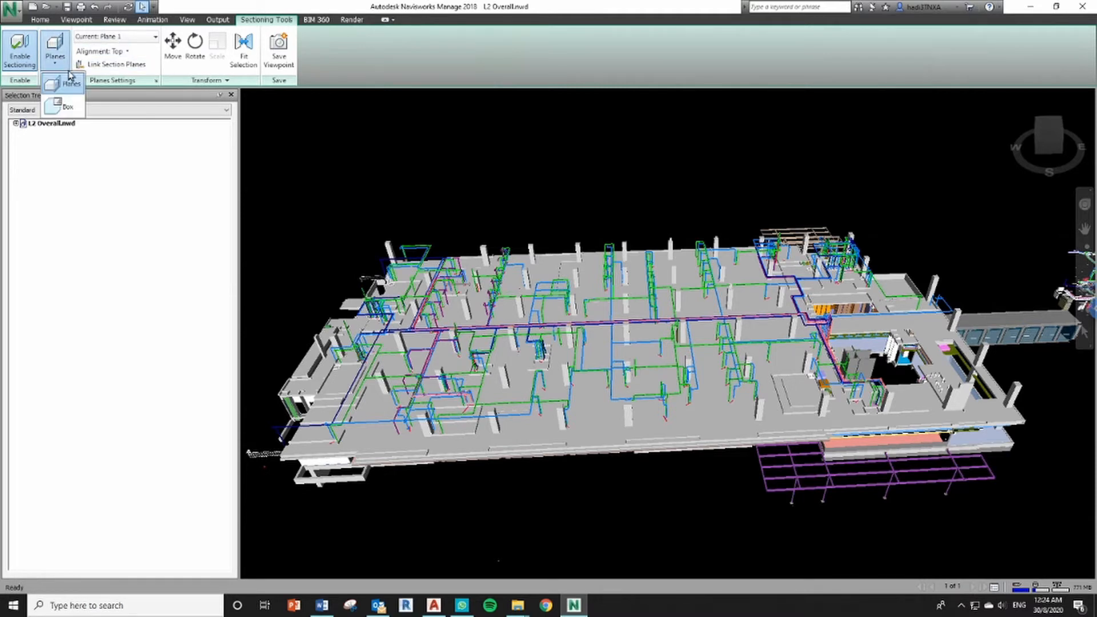
{"action": "left_click", "coordinate": [76, 109]}
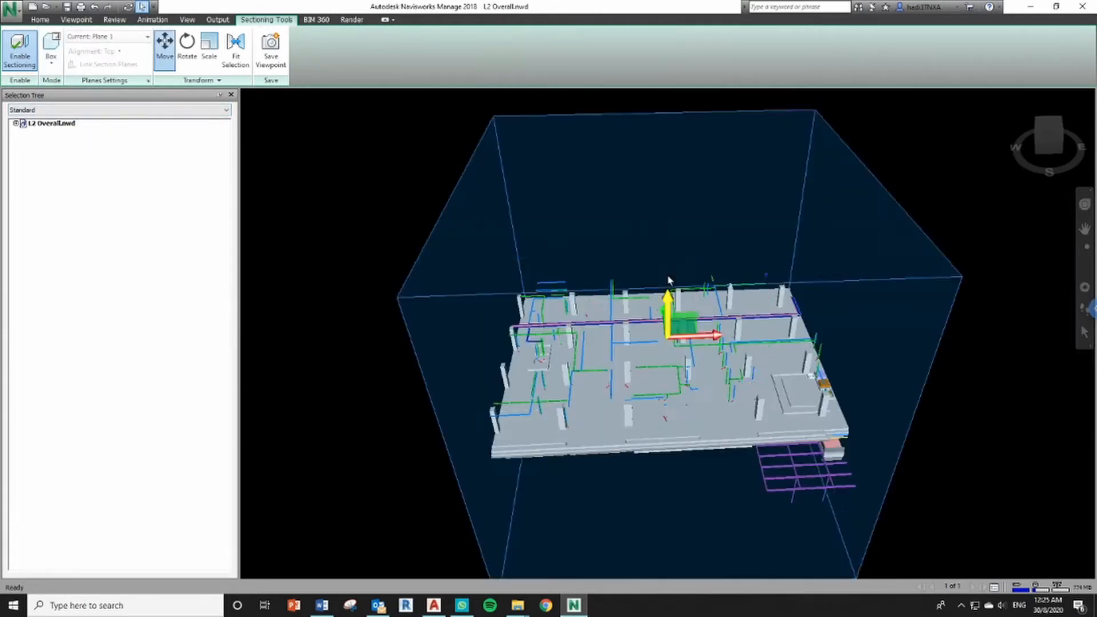
Shift the section box over the building and scale it down to about 28.7 x 45 x 26 m
{"action": "left_click_drag", "start_coordinate": [813, 300], "coordinate": [709, 318]}
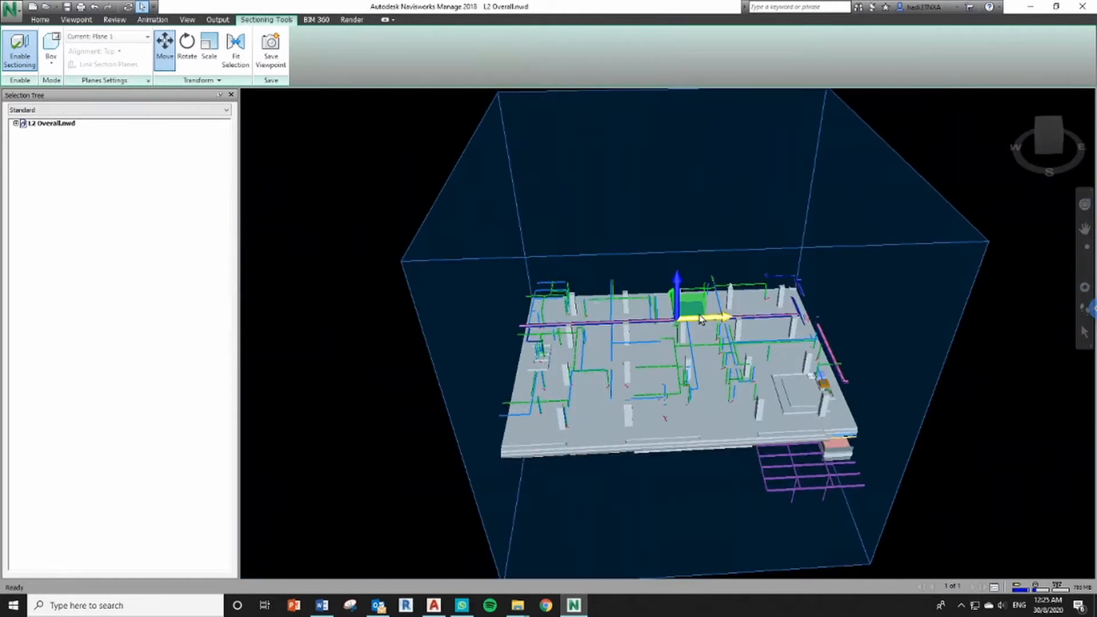
{"action": "left_click", "coordinate": [210, 49]}
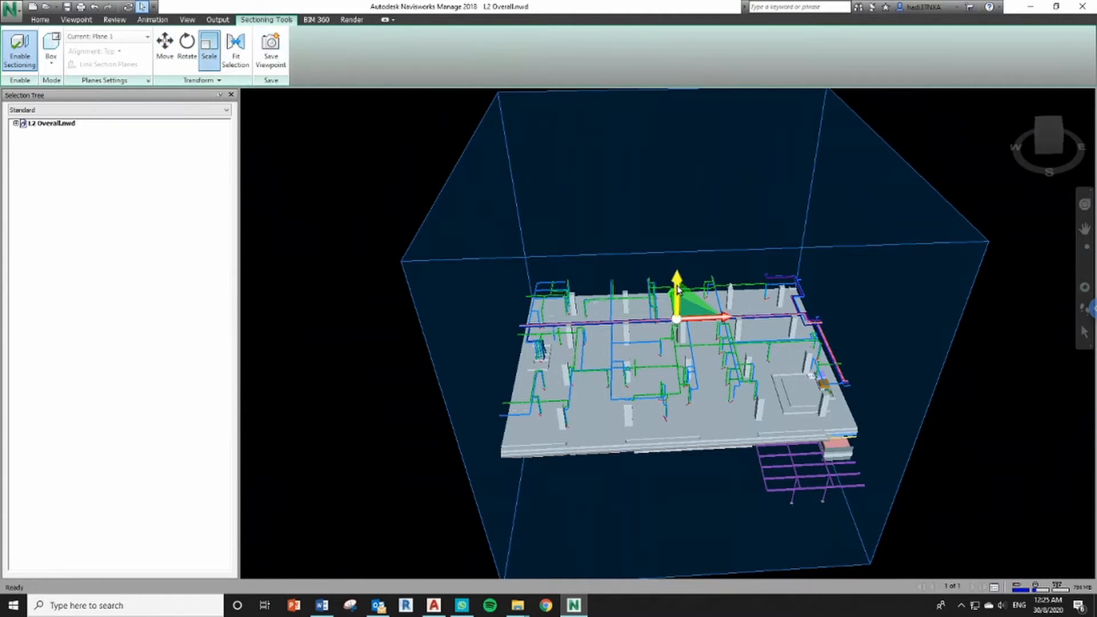
{"action": "left_click_drag", "start_coordinate": [677, 283], "coordinate": [619, 309]}
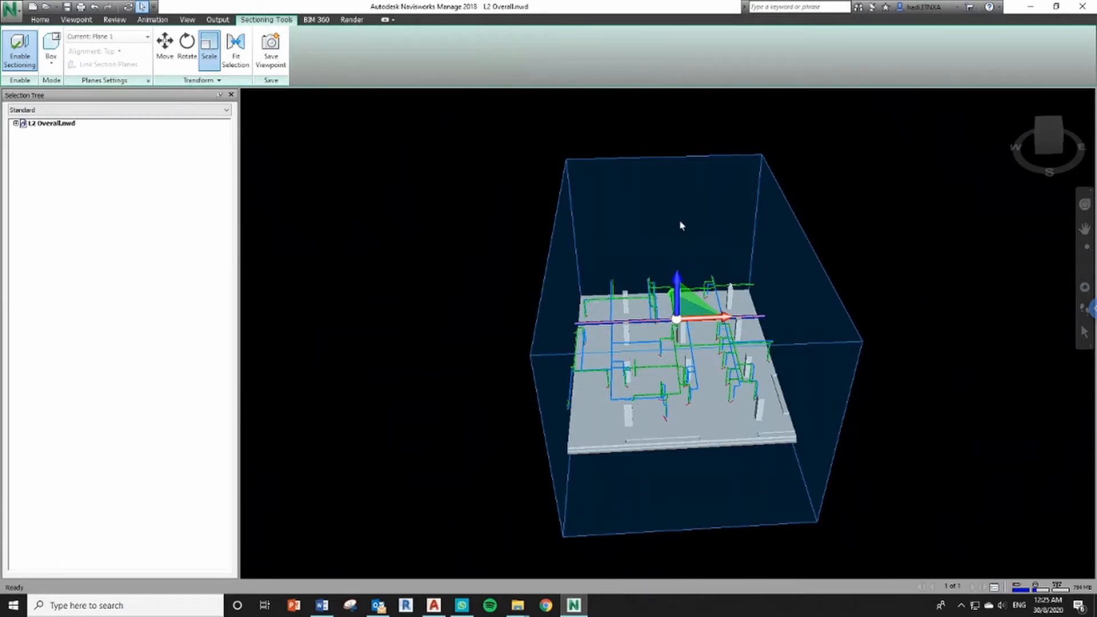
Set the section box size to 30 m in X, Y and Z
{"action": "left_click", "coordinate": [219, 81]}
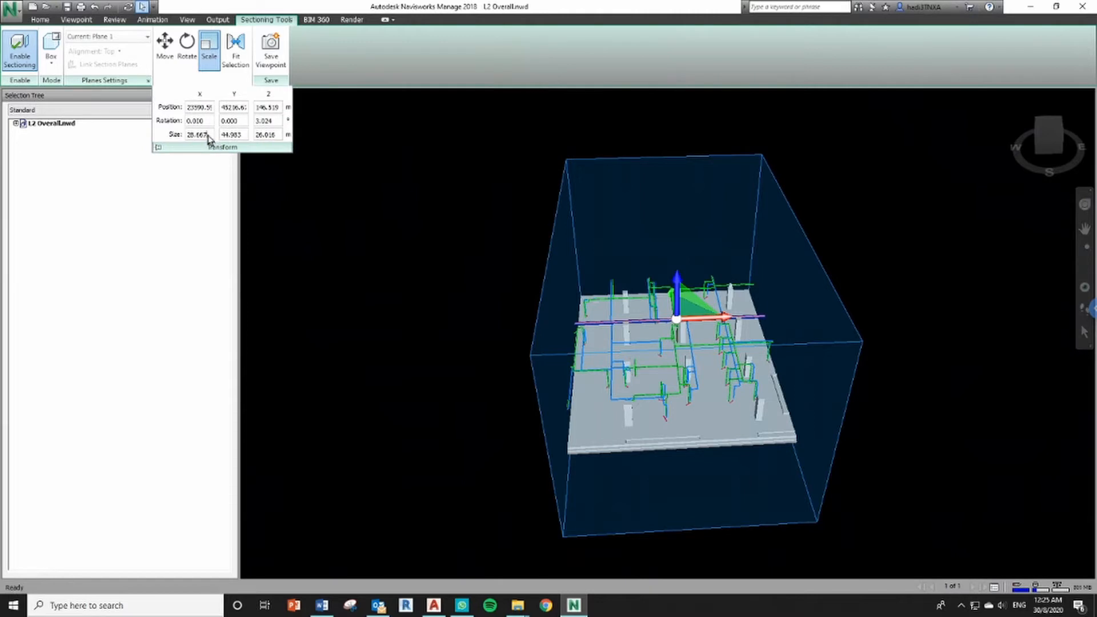
{"action": "left_click_drag", "start_coordinate": [209, 139], "coordinate": [183, 140]}
{"action": "type", "text": "30"}
{"action": "left_click", "coordinate": [245, 137]}
{"action": "left_click_drag", "start_coordinate": [243, 138], "coordinate": [198, 139]}
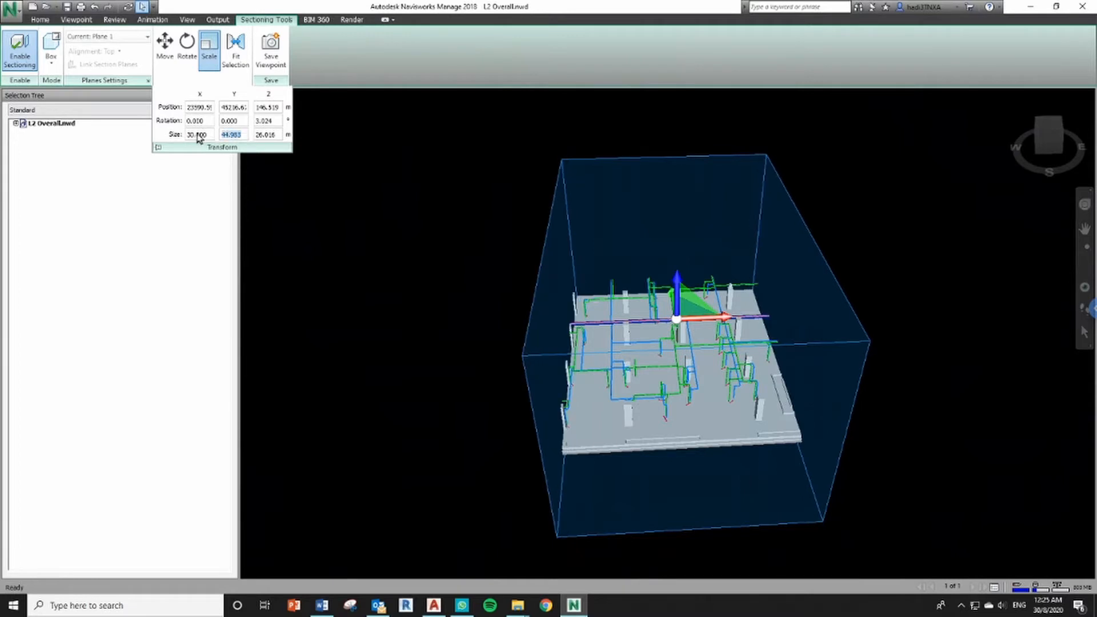
{"action": "type", "text": "30"}
{"action": "left_click", "coordinate": [277, 137]}
{"action": "left_click_drag", "start_coordinate": [280, 137], "coordinate": [228, 135]}
{"action": "type", "text": "3"}
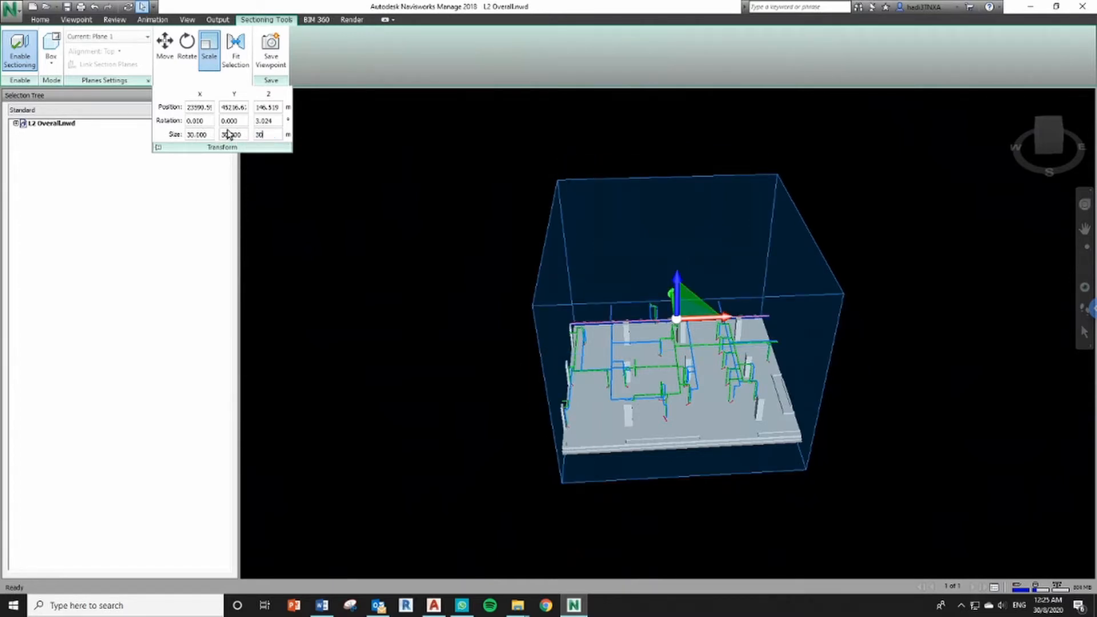
{"action": "type", "text": "0"}
{"action": "key", "text": "Return"}
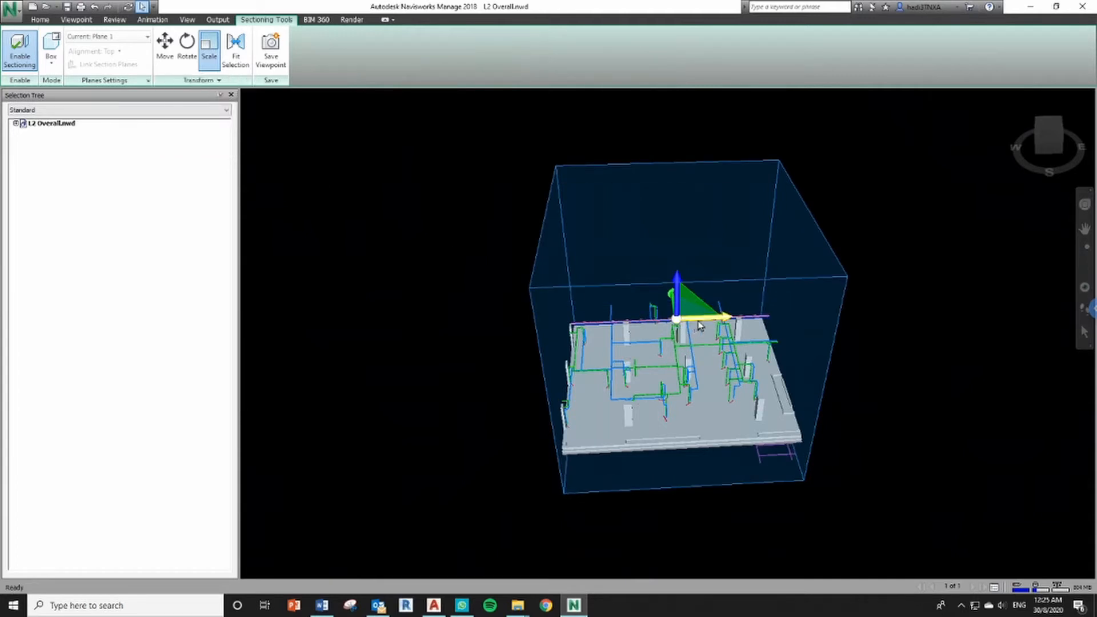
Narrow the section box along its X axis and set its X size to 3 m
{"action": "left_click_drag", "start_coordinate": [699, 318], "coordinate": [624, 303]}
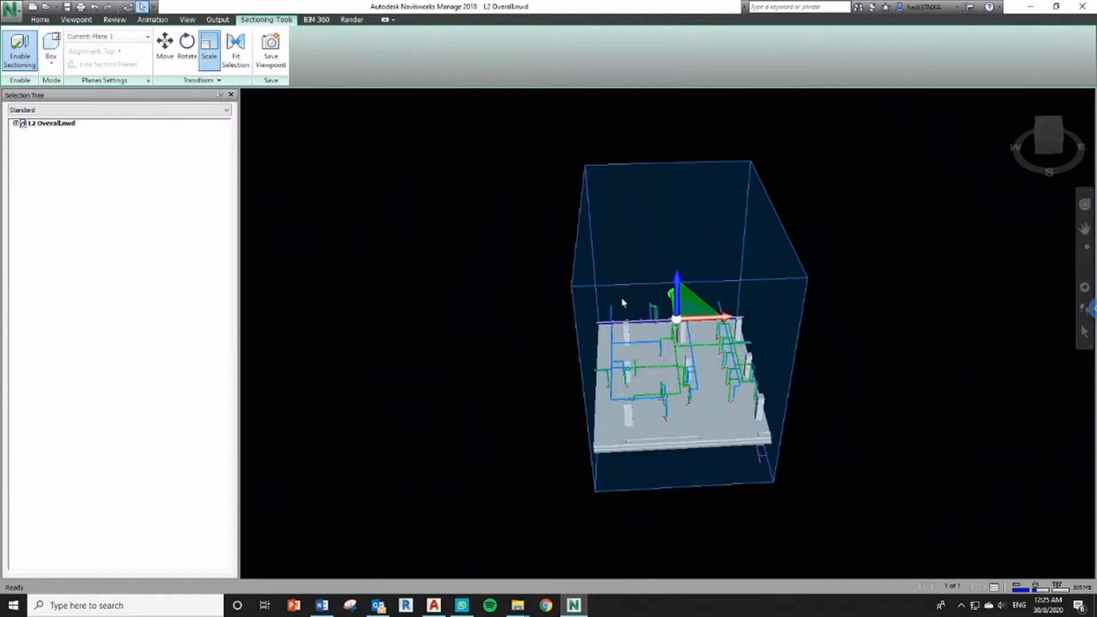
{"action": "left_click", "coordinate": [216, 81]}
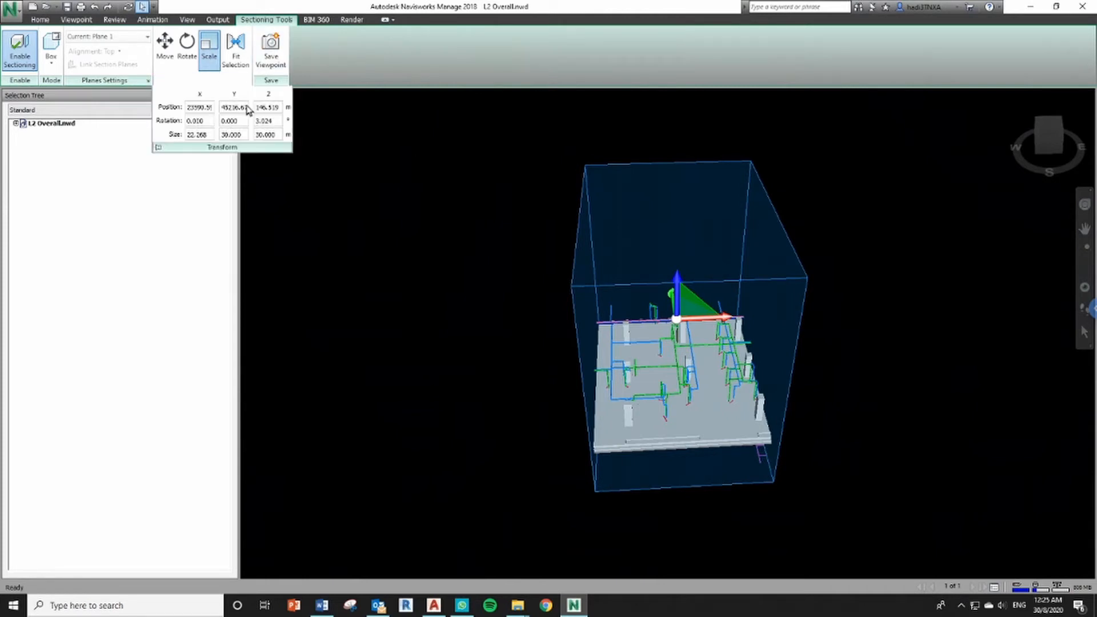
{"action": "double_click", "coordinate": [201, 135]}
{"action": "type", "text": "3"}
{"action": "key", "text": "Return"}
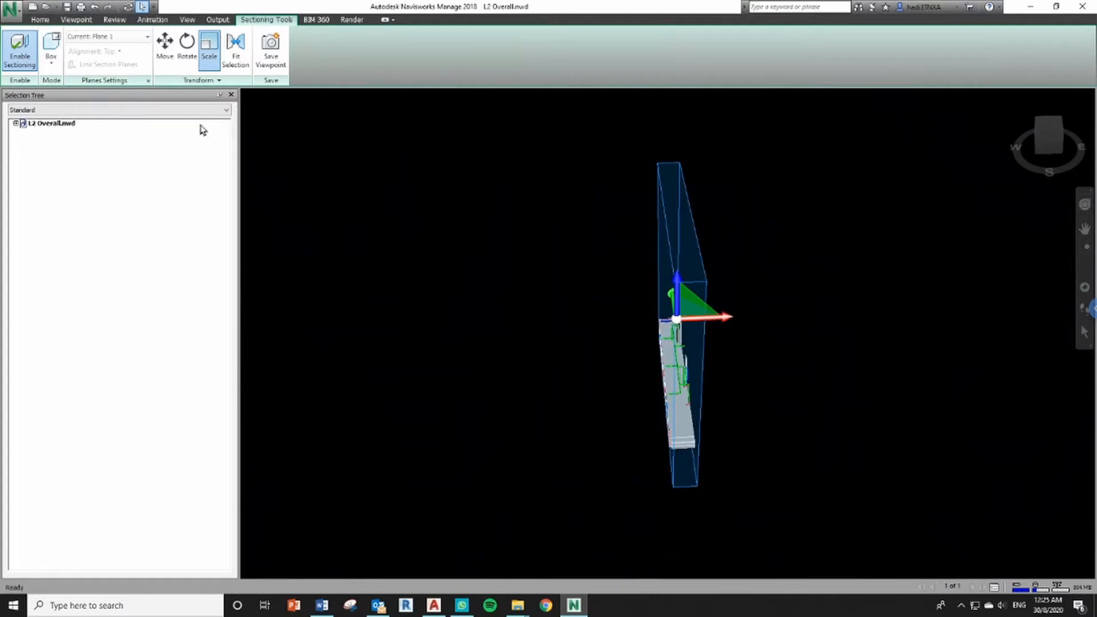
Set the section box's X size to 30 m
{"action": "left_click", "coordinate": [219, 81]}
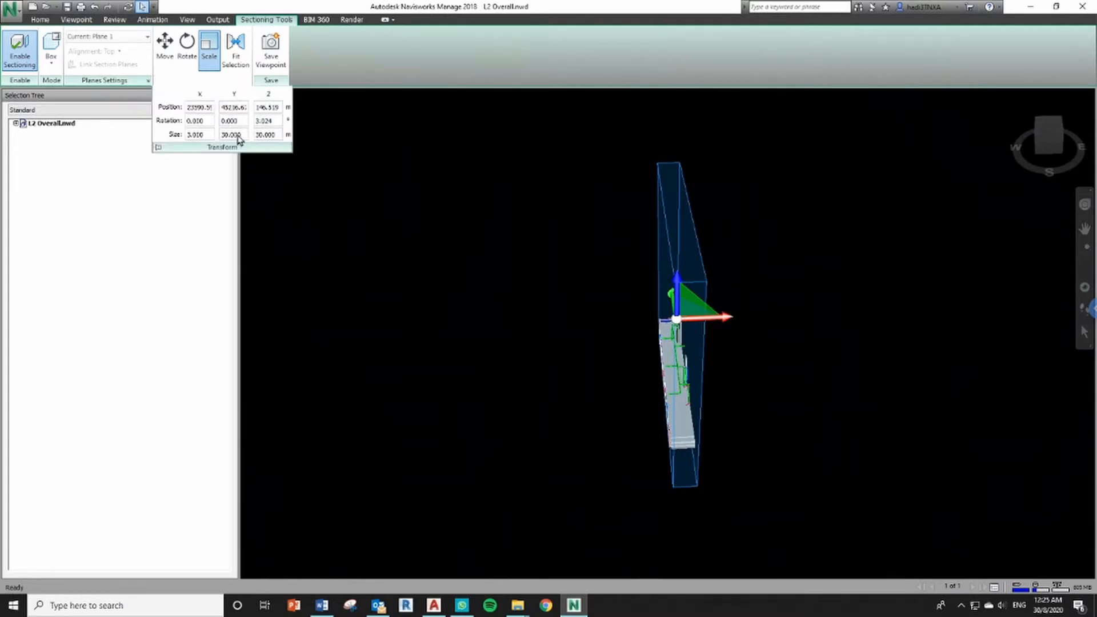
{"action": "left_click_drag", "start_coordinate": [206, 135], "coordinate": [159, 135]}
{"action": "type", "text": "30"}
{"action": "key", "text": "Return"}
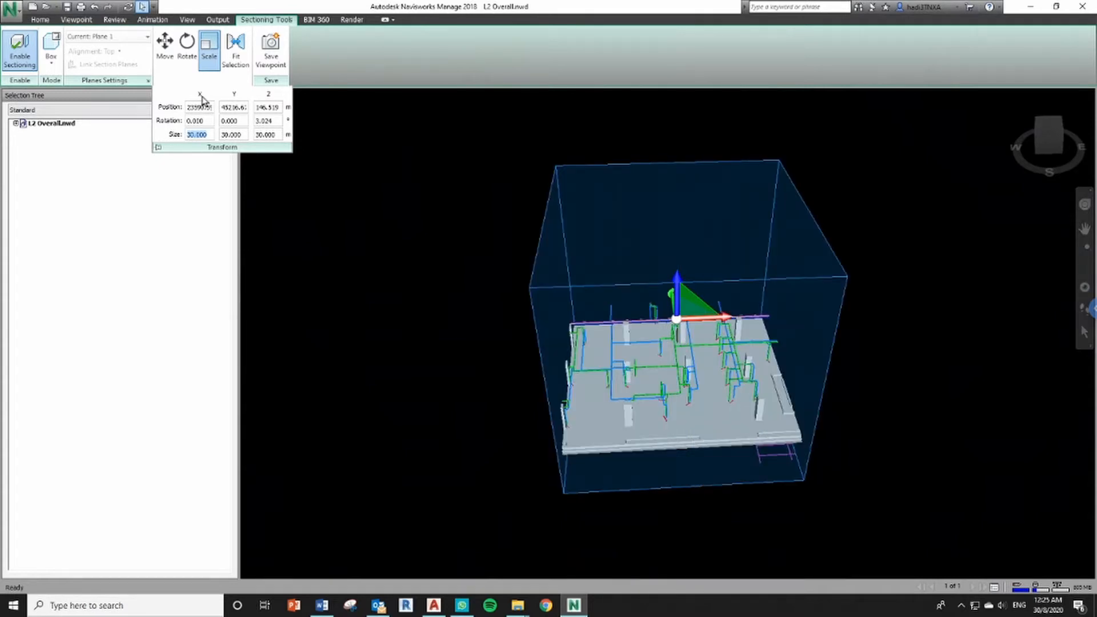
Move the section box along its X axis toward the building's west end and hide the box and its gizmo
{"action": "left_click", "coordinate": [207, 55]}
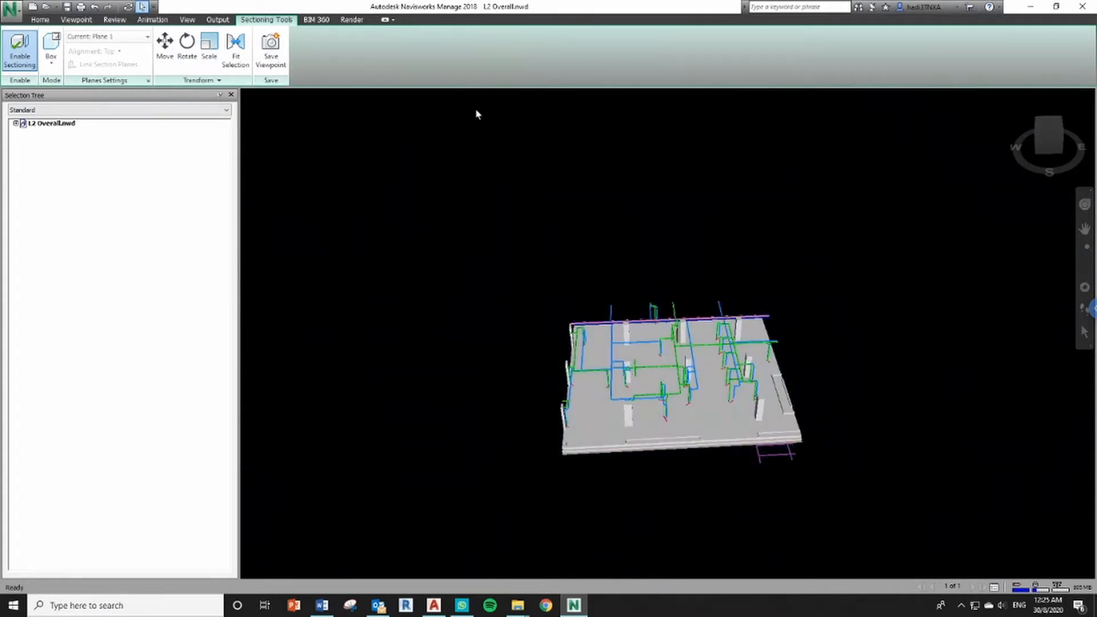
{"action": "left_click", "coordinate": [164, 51]}
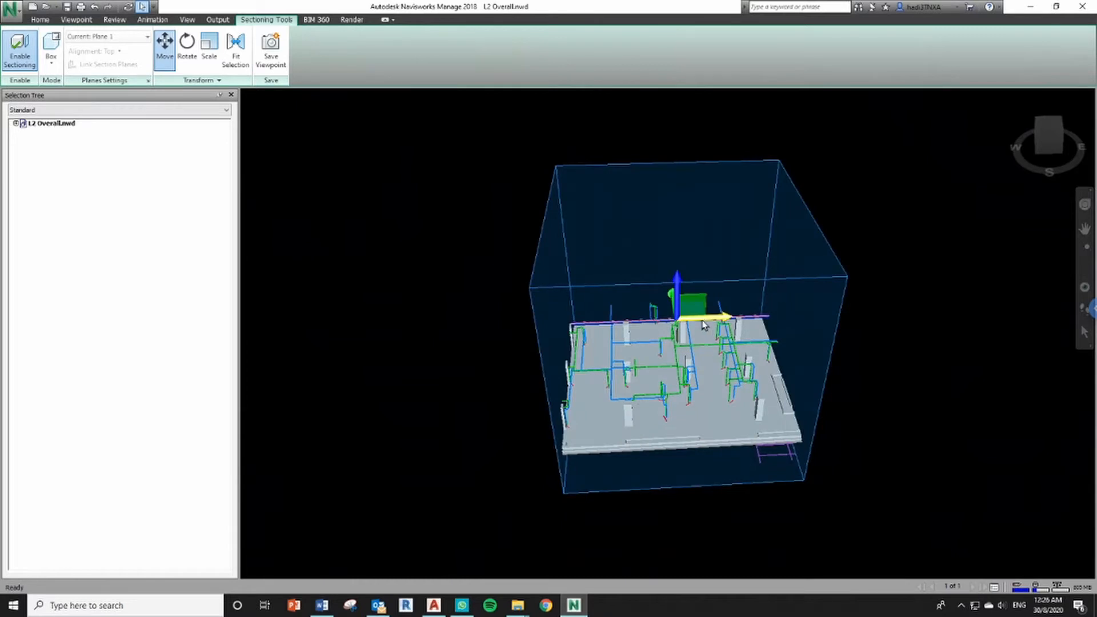
{"action": "left_click_drag", "start_coordinate": [803, 303], "coordinate": [633, 344]}
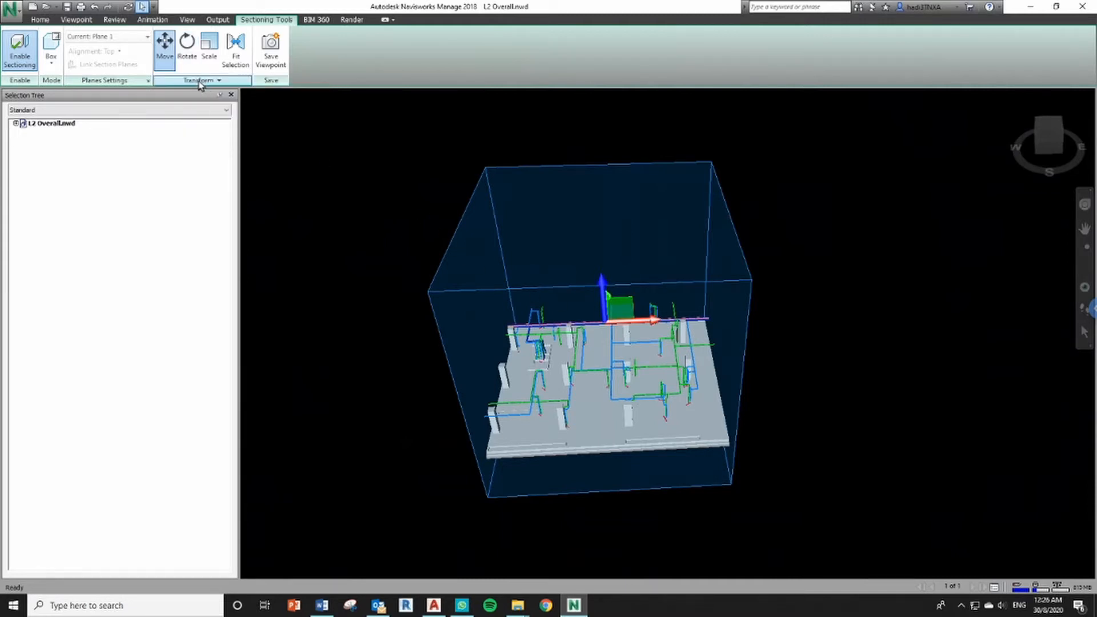
{"action": "left_click", "coordinate": [165, 59]}
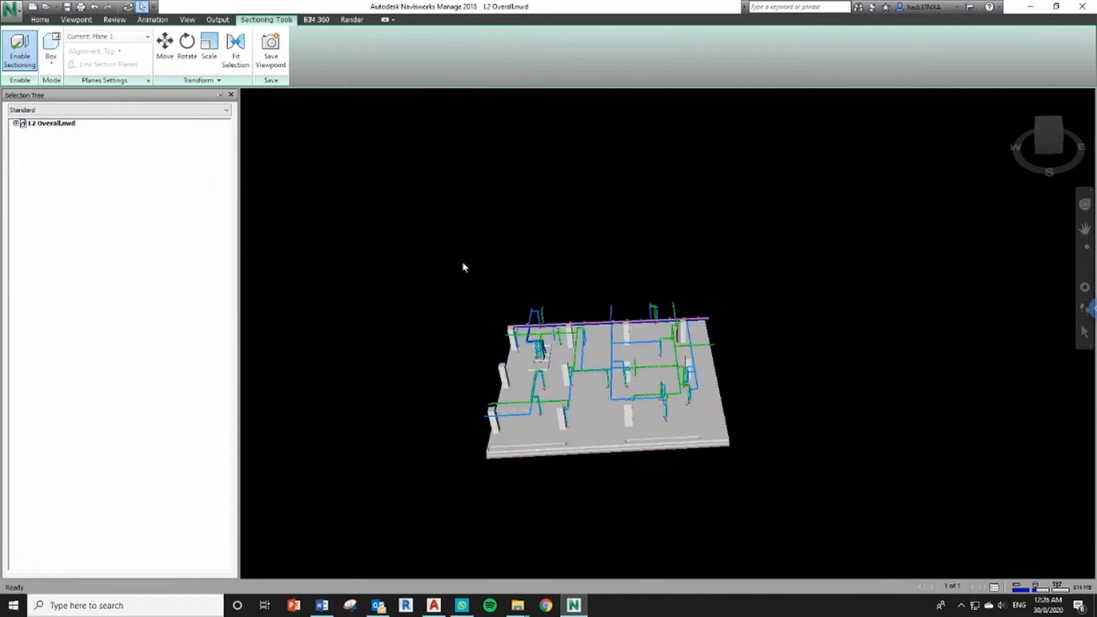
Switch the sectioning mode from Box to Planes
{"action": "mouse_move", "coordinate": [601, 484]}
{"action": "middle_mouse_down", "text": "shift"}
{"action": "mouse_move", "coordinate": [663, 437]}
{"action": "mouse_move", "coordinate": [689, 382]}
{"action": "mouse_move", "coordinate": [677, 410]}
{"action": "mouse_move", "coordinate": [636, 380]}
{"action": "mouse_move", "coordinate": [716, 393]}
{"action": "middle_mouse_up", "text": "shift"}
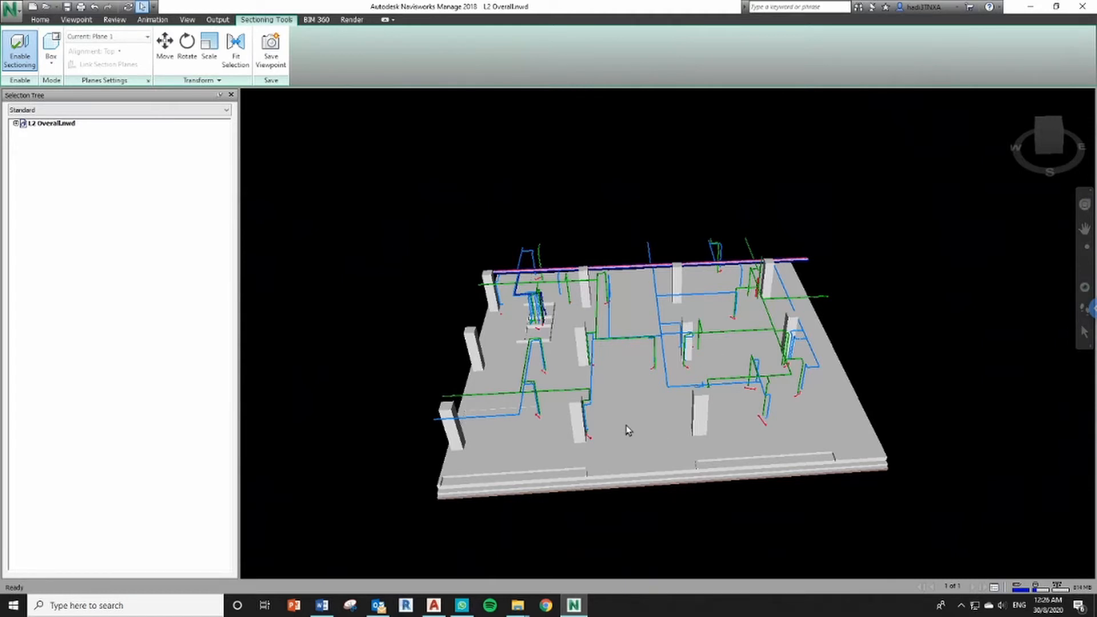
{"action": "left_click", "coordinate": [51, 60]}
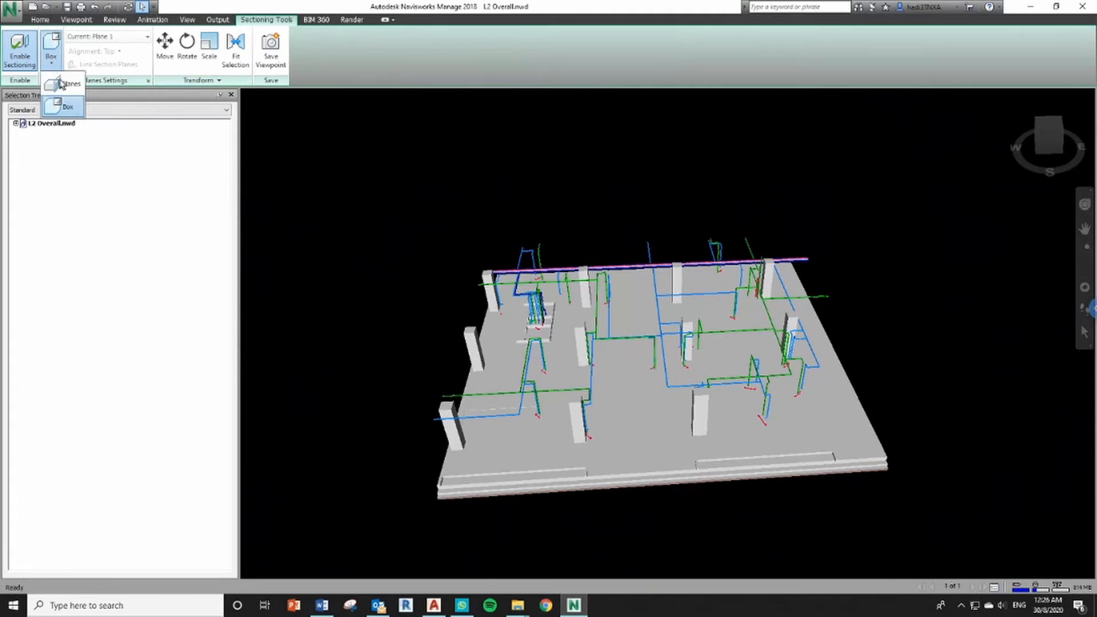
{"action": "left_click", "coordinate": [64, 84]}
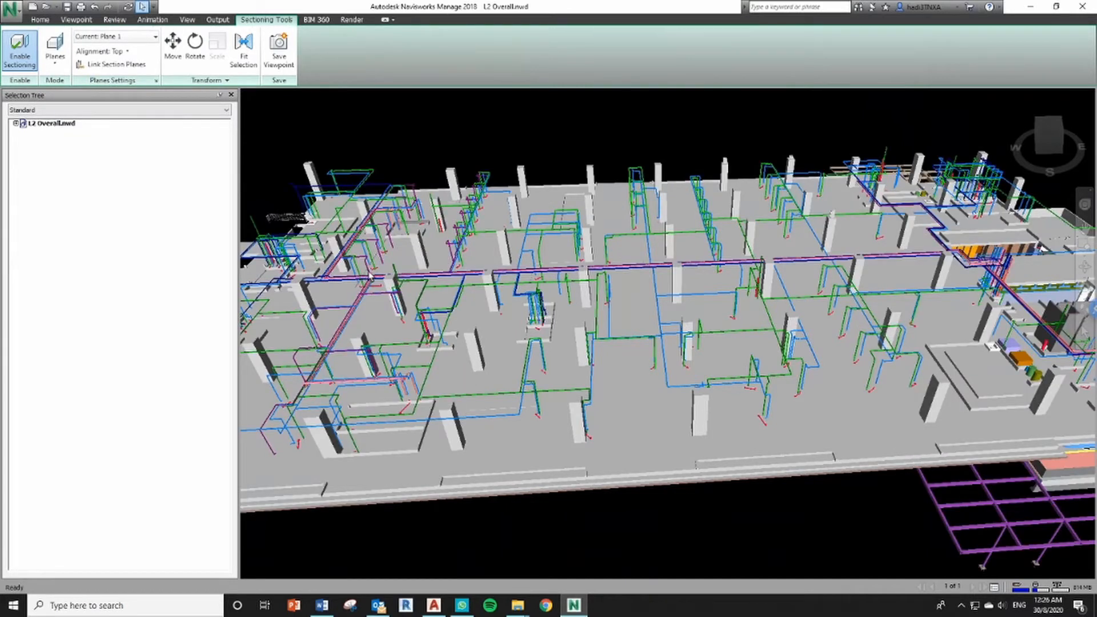
Examine the whole building model and the separate pipework runs around it in Planes mode
{"action": "scroll", "coordinate": [493, 348], "scroll_direction": "down", "scroll_amount": 2}
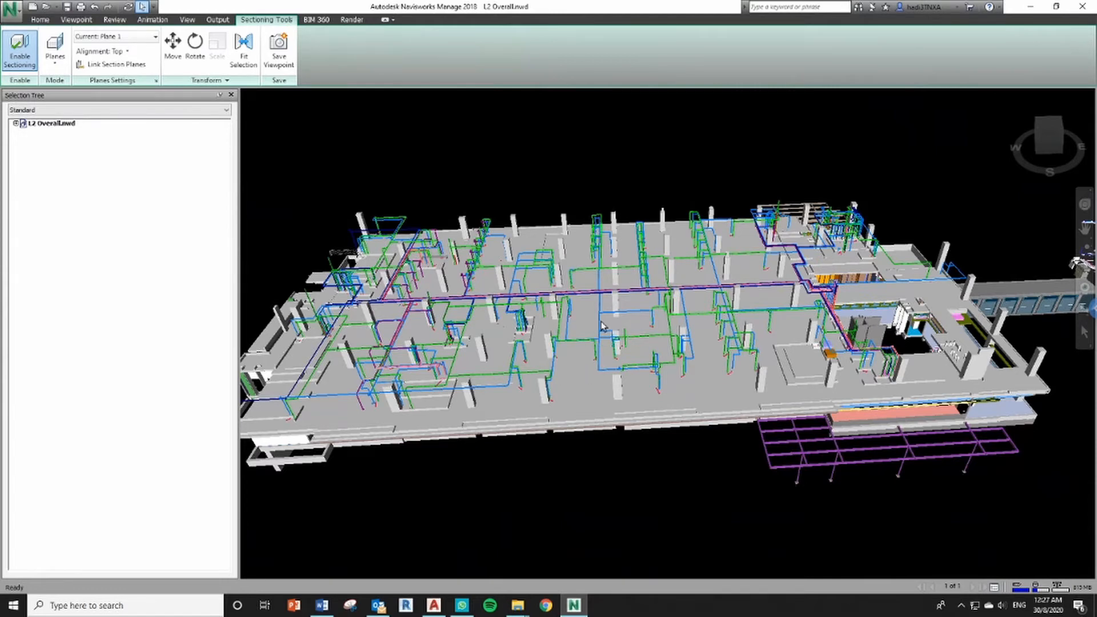
{"action": "scroll", "coordinate": [655, 311], "scroll_direction": "down", "scroll_amount": 3}
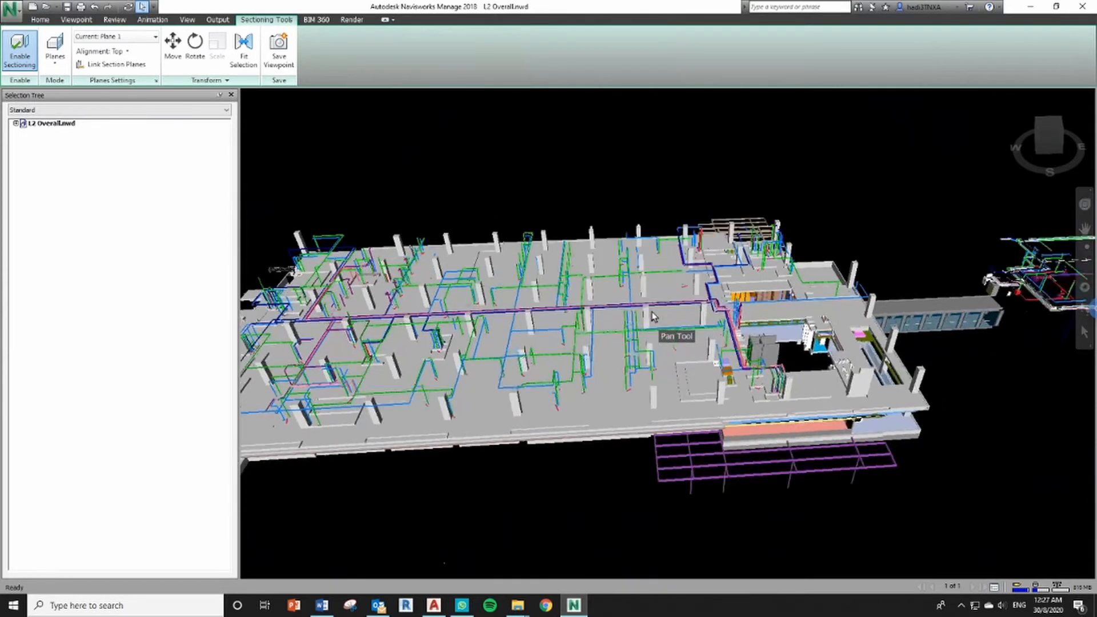
{"action": "scroll", "coordinate": [655, 312], "scroll_direction": "down", "scroll_amount": 1}
{"action": "middle_click_drag", "start_coordinate": [654, 311], "coordinate": [607, 327]}
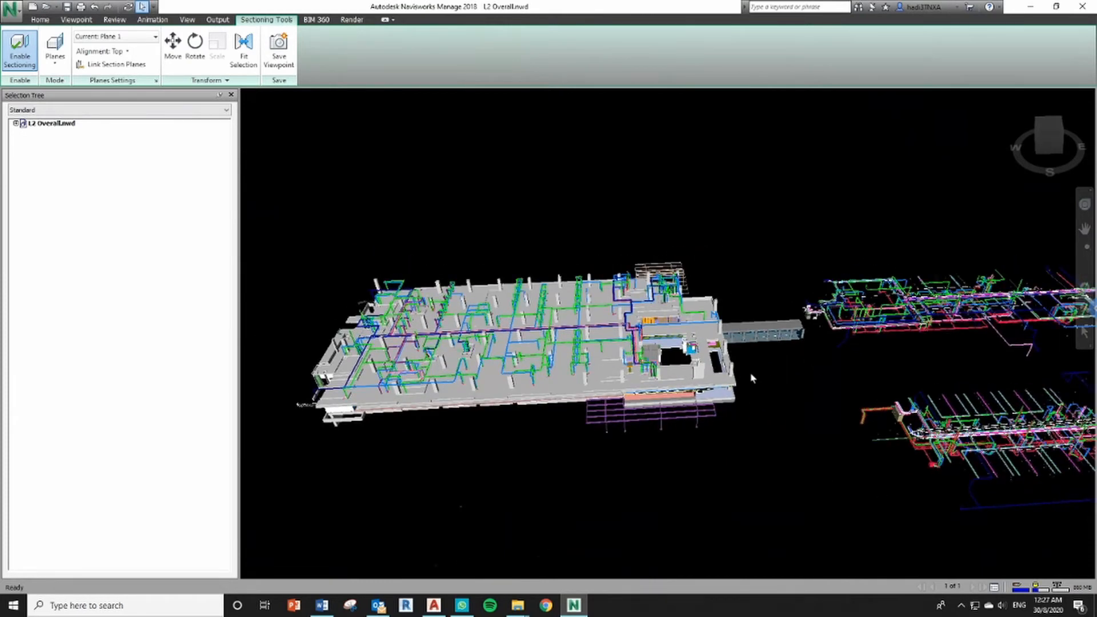
{"action": "middle_click_drag", "start_coordinate": [750, 340], "coordinate": [770, 196]}
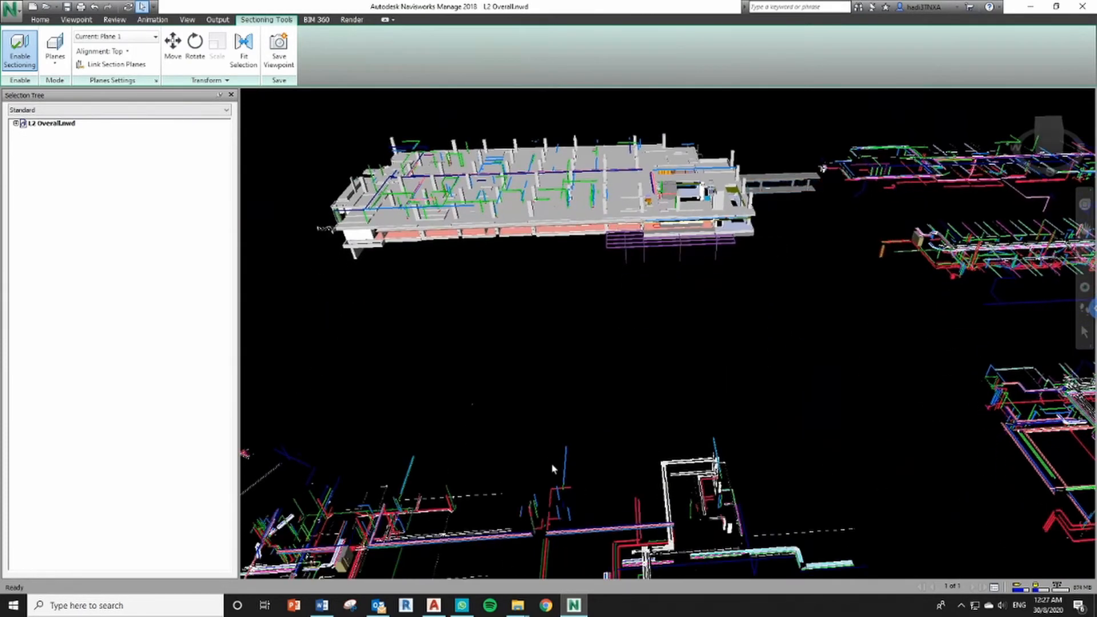
{"action": "middle_click_drag", "start_coordinate": [615, 313], "coordinate": [567, 484]}
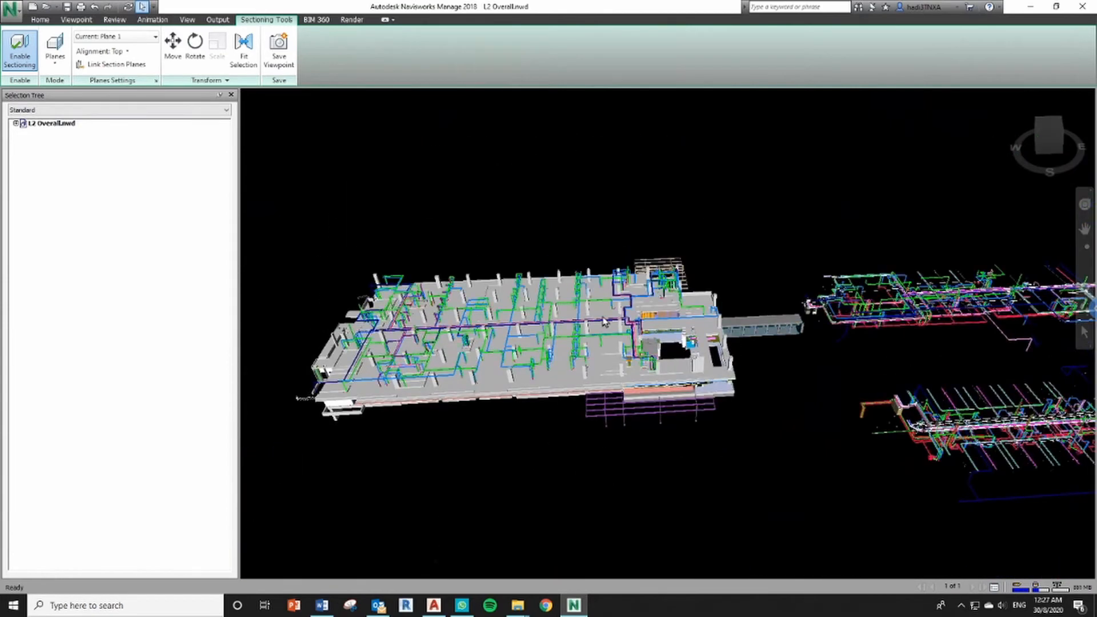
{"action": "scroll", "coordinate": [603, 321], "scroll_direction": "up", "scroll_amount": 2}
{"action": "middle_click_drag", "start_coordinate": [628, 325], "coordinate": [708, 324]}
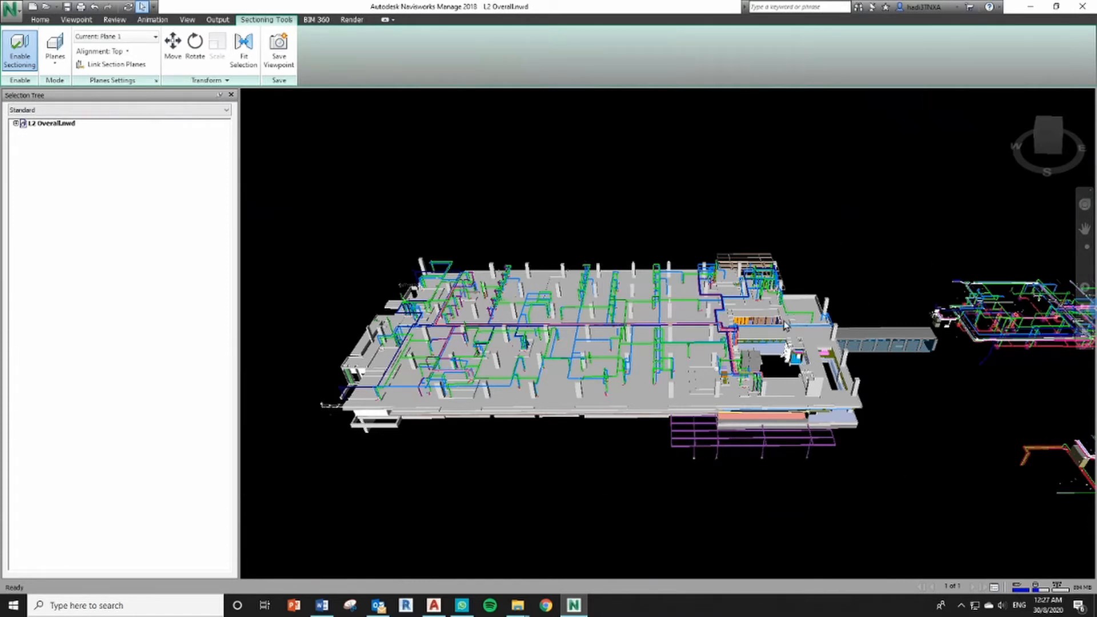
Enable section Plane 2 and make it the current plane
{"action": "left_click", "coordinate": [147, 38]}
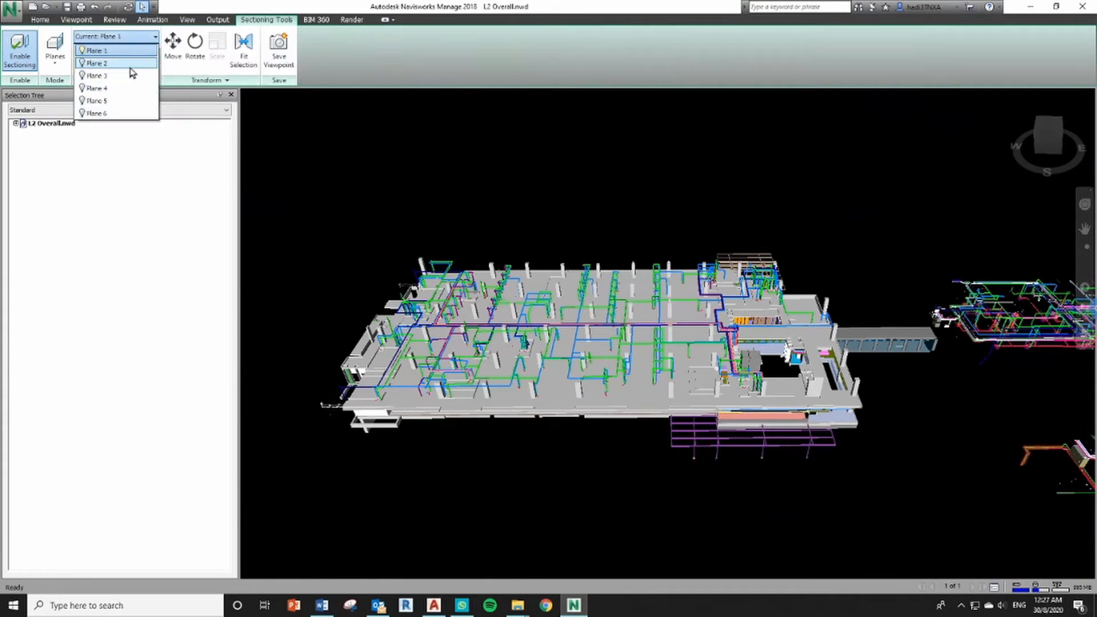
{"action": "left_click", "coordinate": [82, 63]}
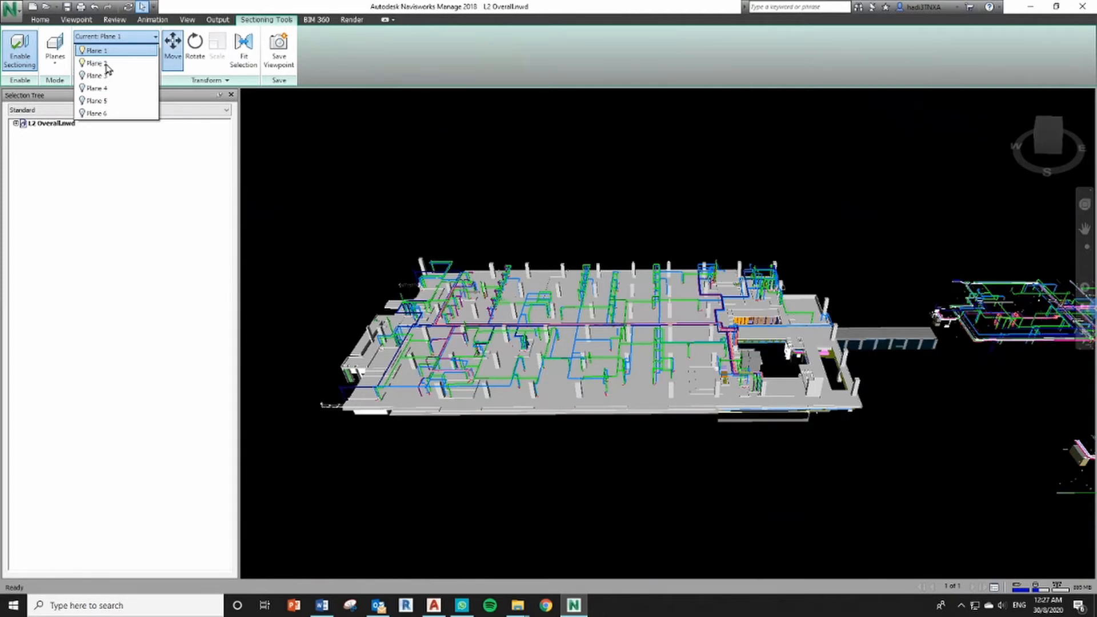
{"action": "left_click", "coordinate": [106, 64]}
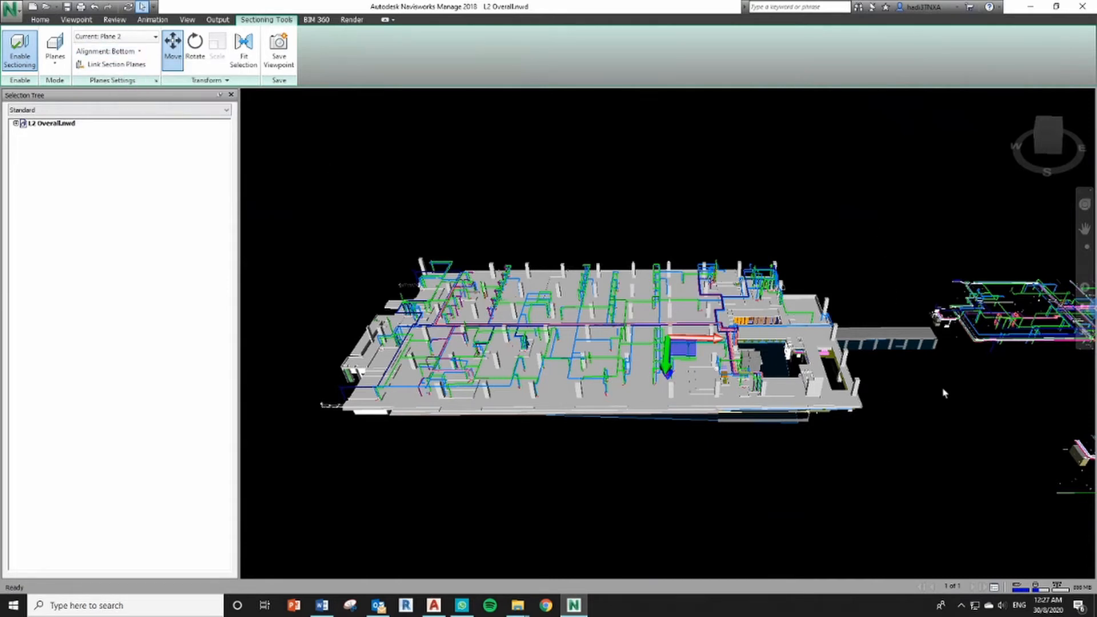
Align Plane 2 to the Right, move it to the building's east end, and hide its gizmo
{"action": "left_click", "coordinate": [118, 51]}
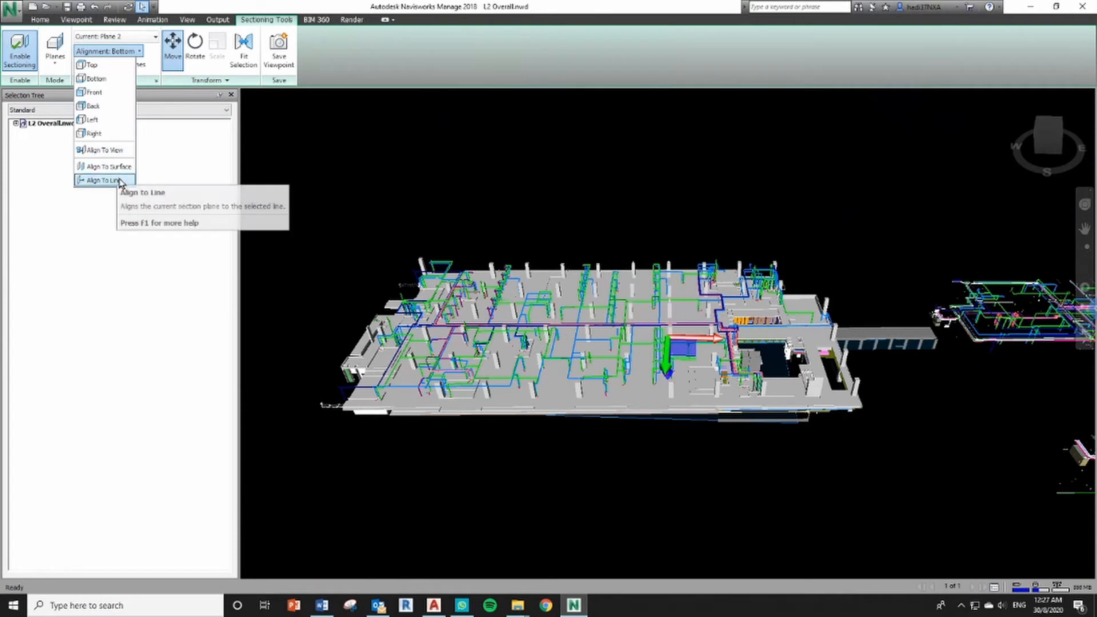
{"action": "left_click", "coordinate": [112, 135]}
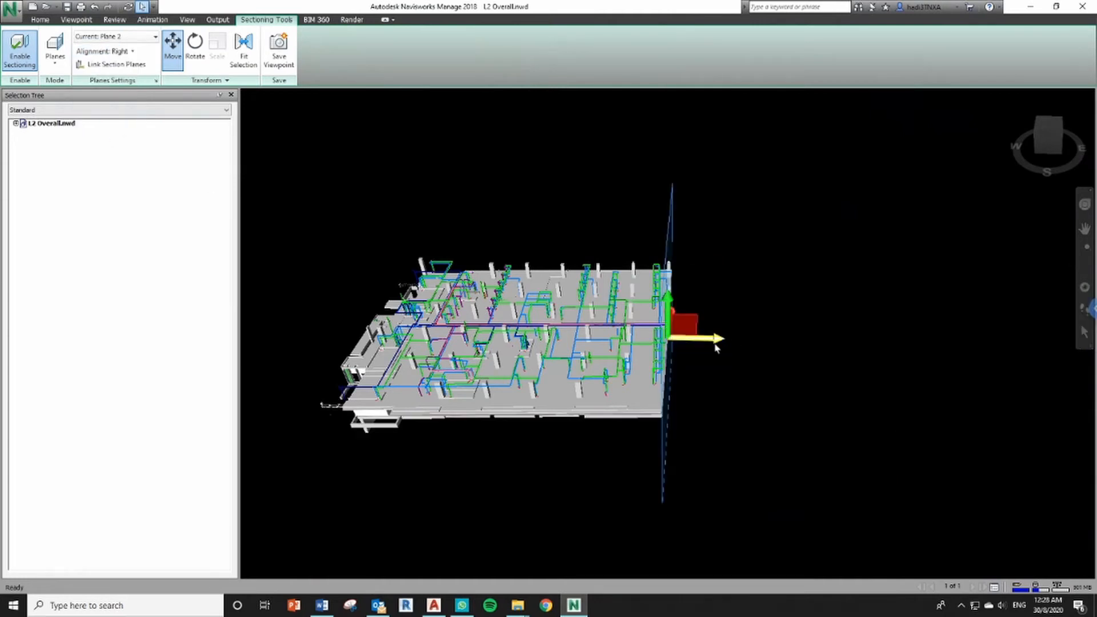
{"action": "left_click_drag", "start_coordinate": [715, 341], "coordinate": [886, 332]}
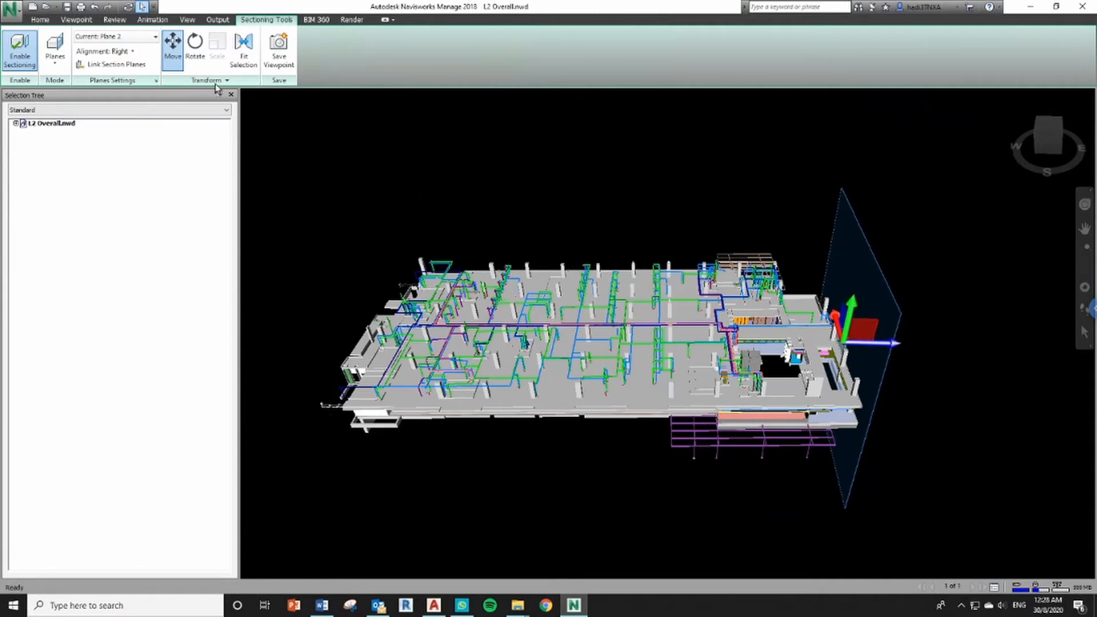
{"action": "left_click", "coordinate": [173, 45]}
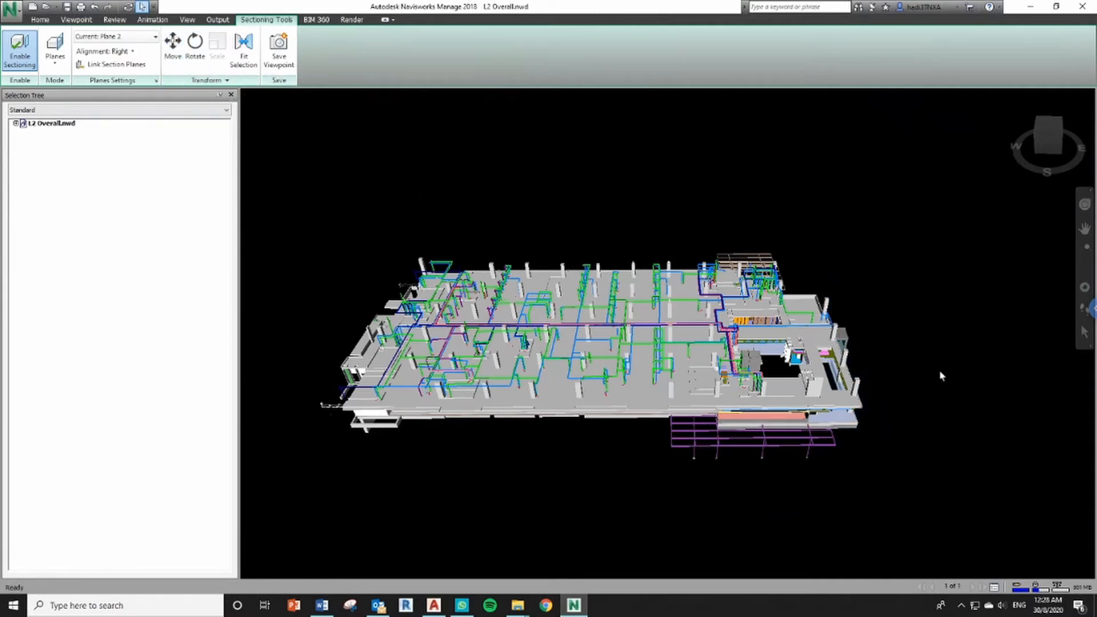
Enable section Plane 3 and make it the current plane
{"action": "left_click", "coordinate": [125, 37]}
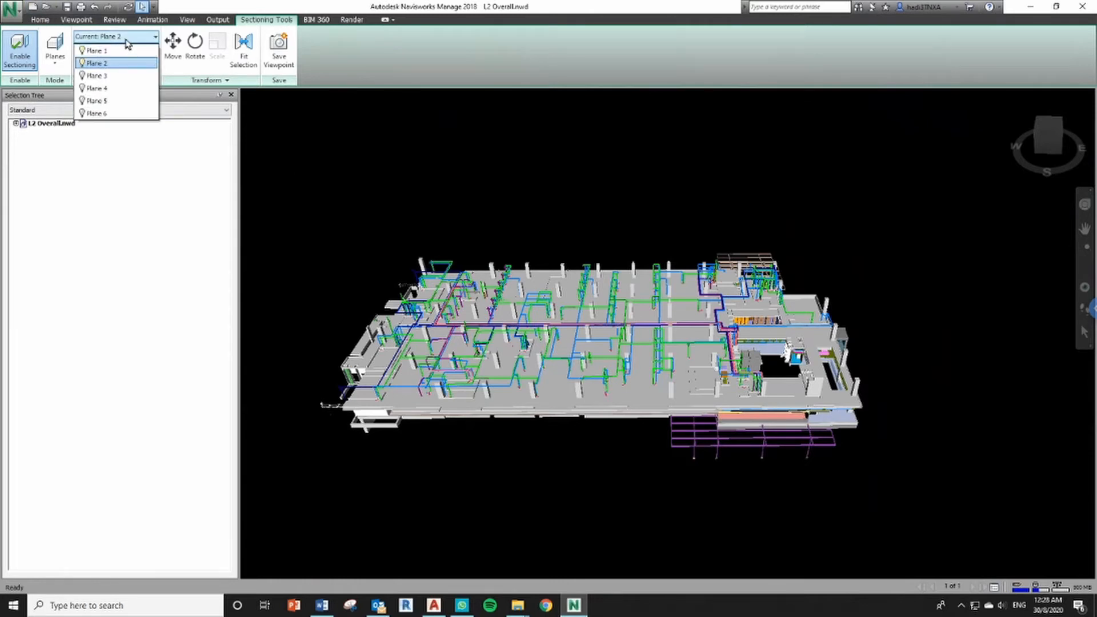
{"action": "left_click", "coordinate": [92, 79]}
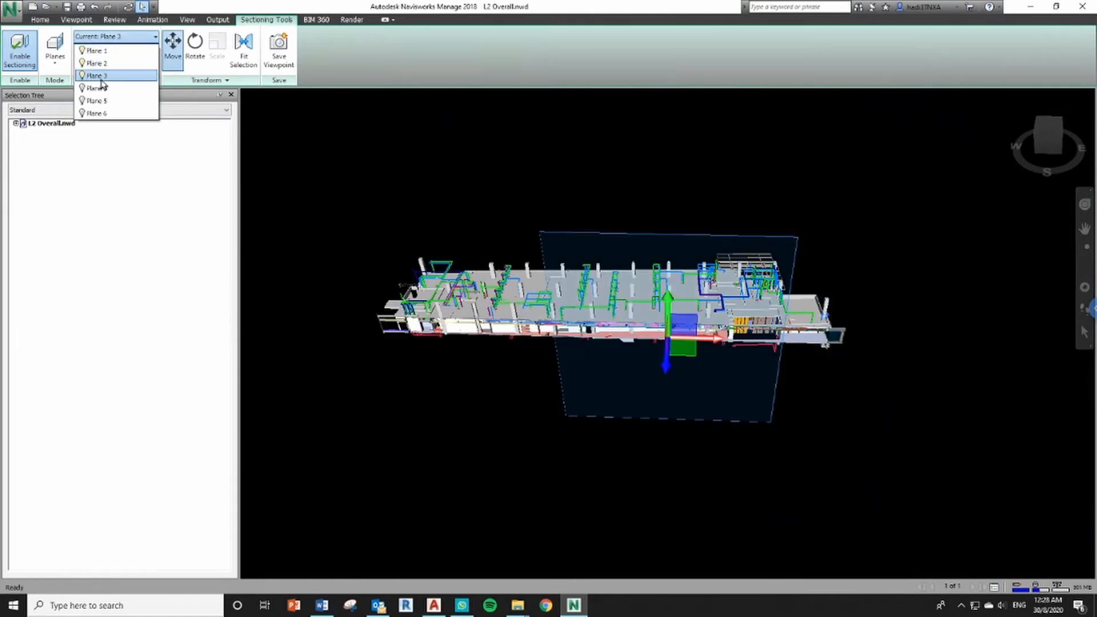
{"action": "left_click", "coordinate": [101, 78]}
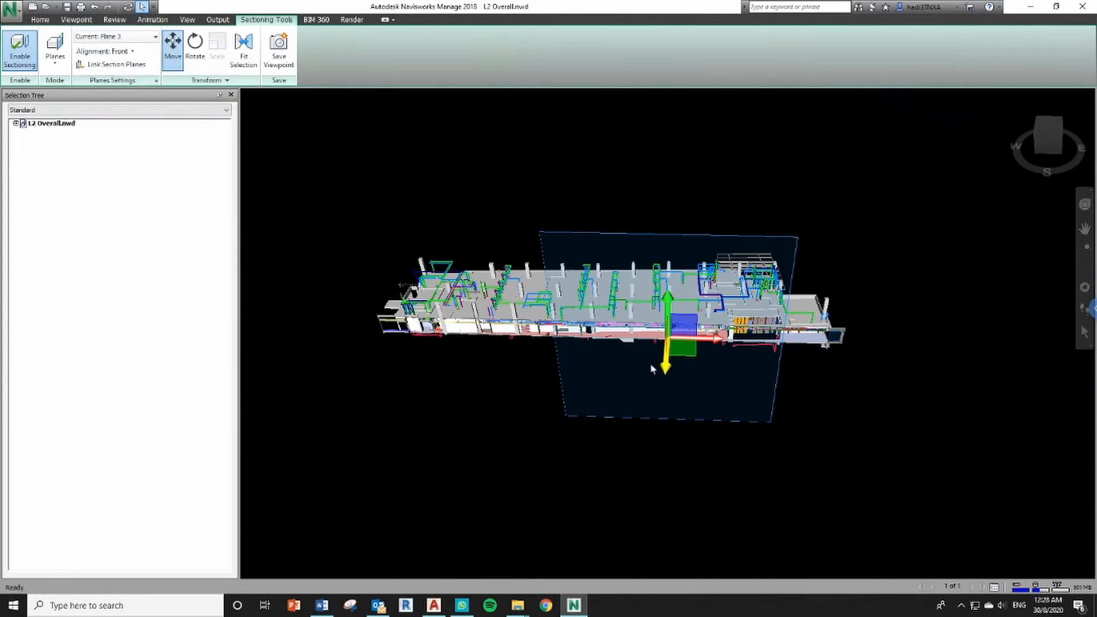
Move Plane 3 southward until it lies beyond the building's front edge
{"action": "scroll", "coordinate": [652, 369], "scroll_direction": "up", "scroll_amount": 5}
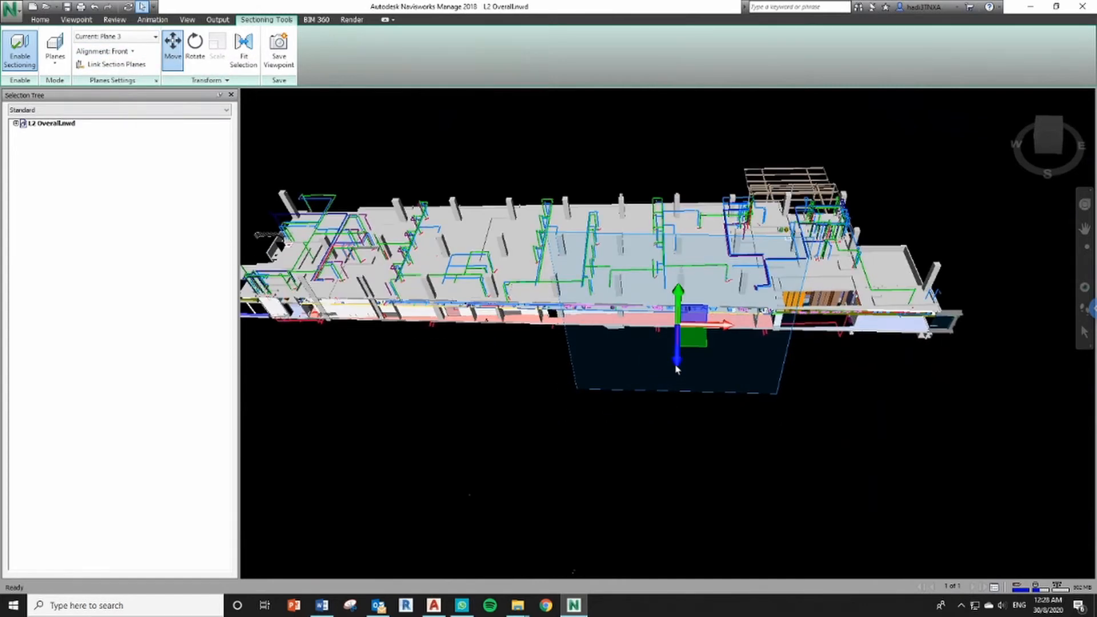
{"action": "middle_click_drag", "start_coordinate": [676, 368], "coordinate": [718, 360]}
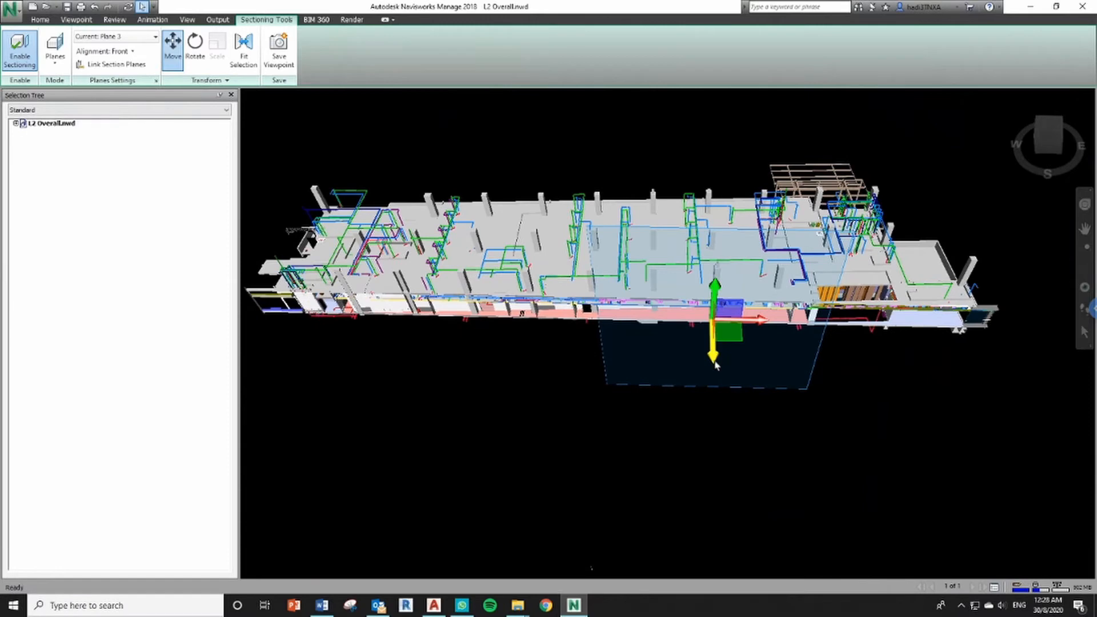
{"action": "left_click_drag", "start_coordinate": [715, 363], "coordinate": [715, 508]}
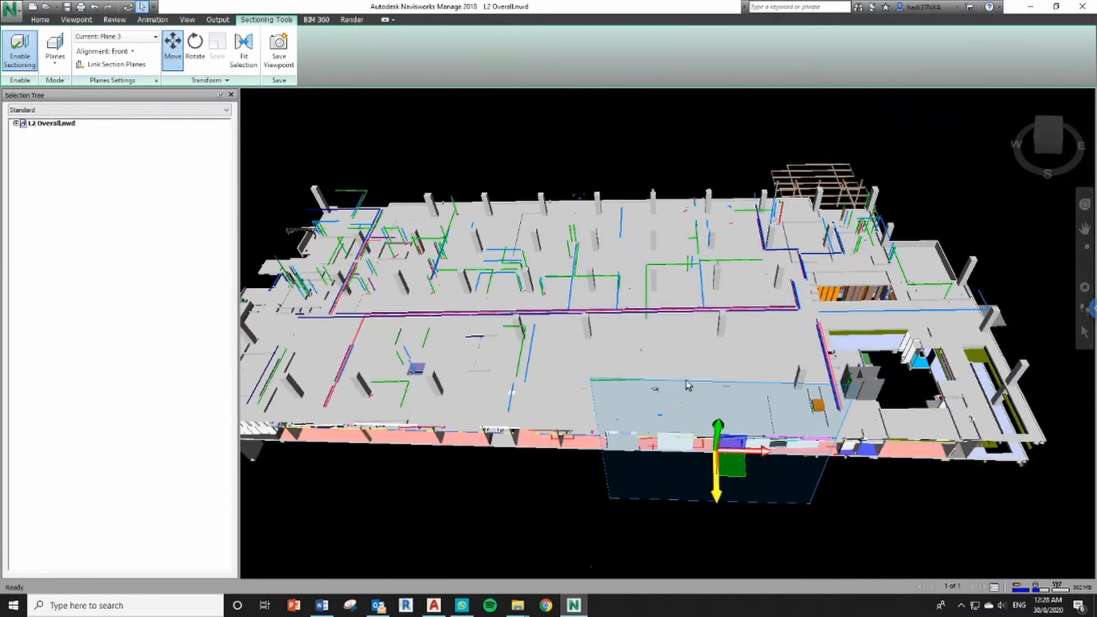
{"action": "middle_click_drag", "start_coordinate": [654, 430], "coordinate": [715, 347]}
{"action": "scroll", "coordinate": [715, 346], "scroll_direction": "down", "scroll_amount": 1}
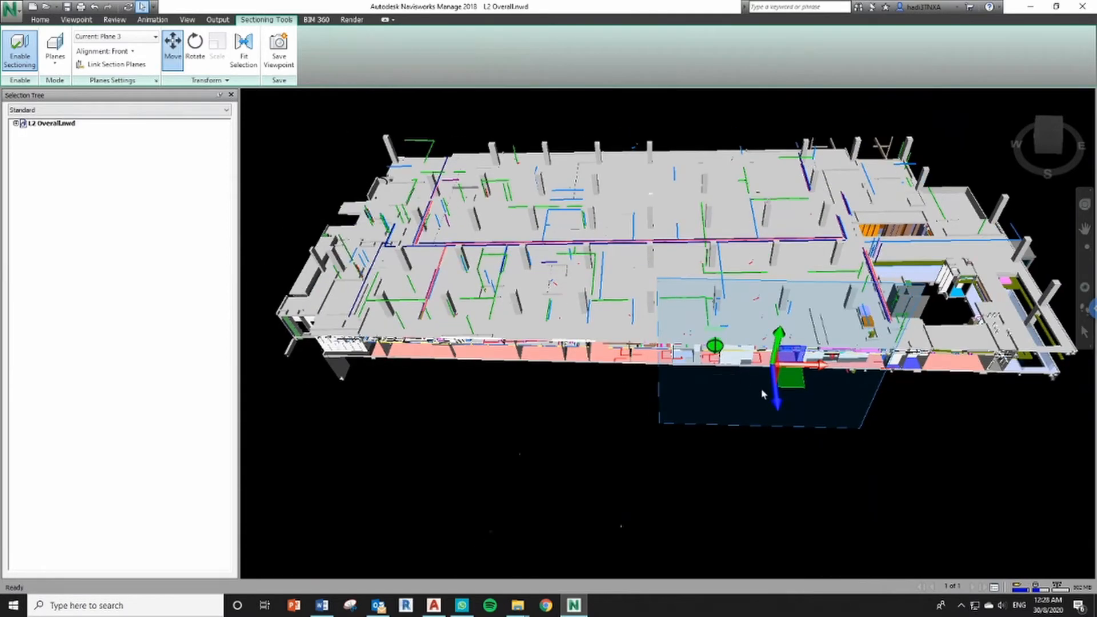
{"action": "left_click_drag", "start_coordinate": [780, 430], "coordinate": [785, 487]}
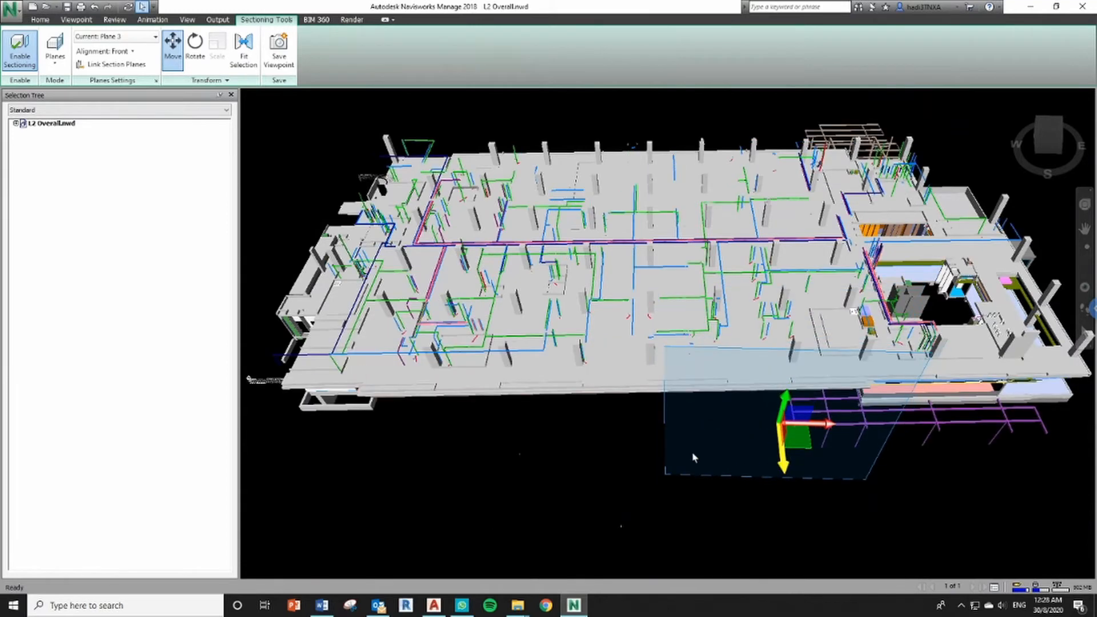
Align Plane 3 to the surface of a column near the south edge and move it outward past the slab
{"action": "scroll", "coordinate": [574, 366], "scroll_direction": "up", "scroll_amount": 6}
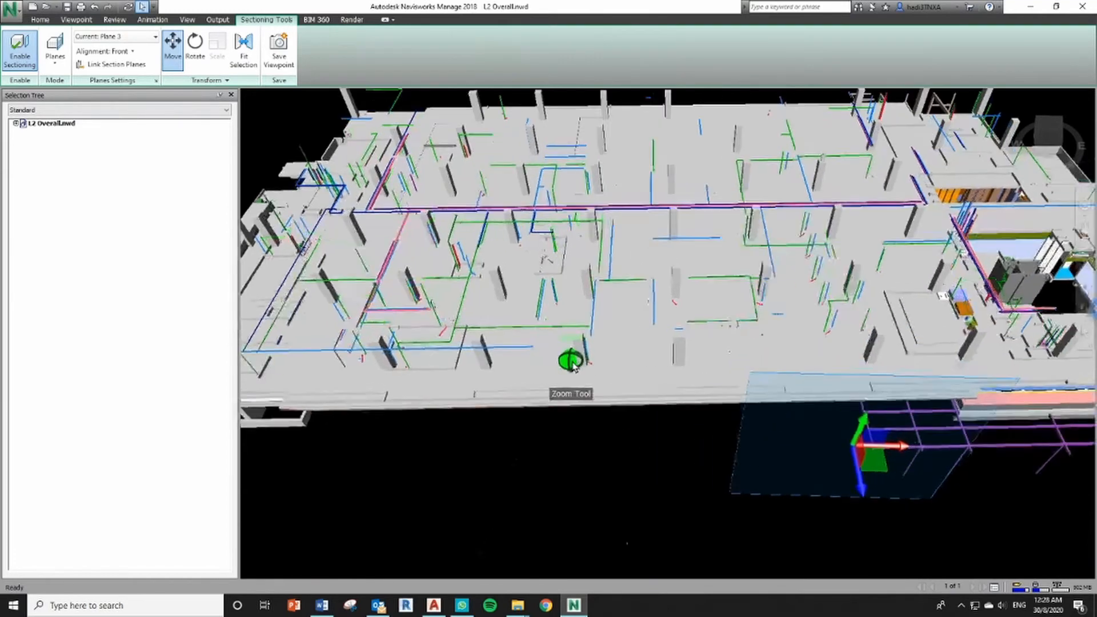
{"action": "scroll", "coordinate": [575, 364], "scroll_direction": "up", "scroll_amount": 1}
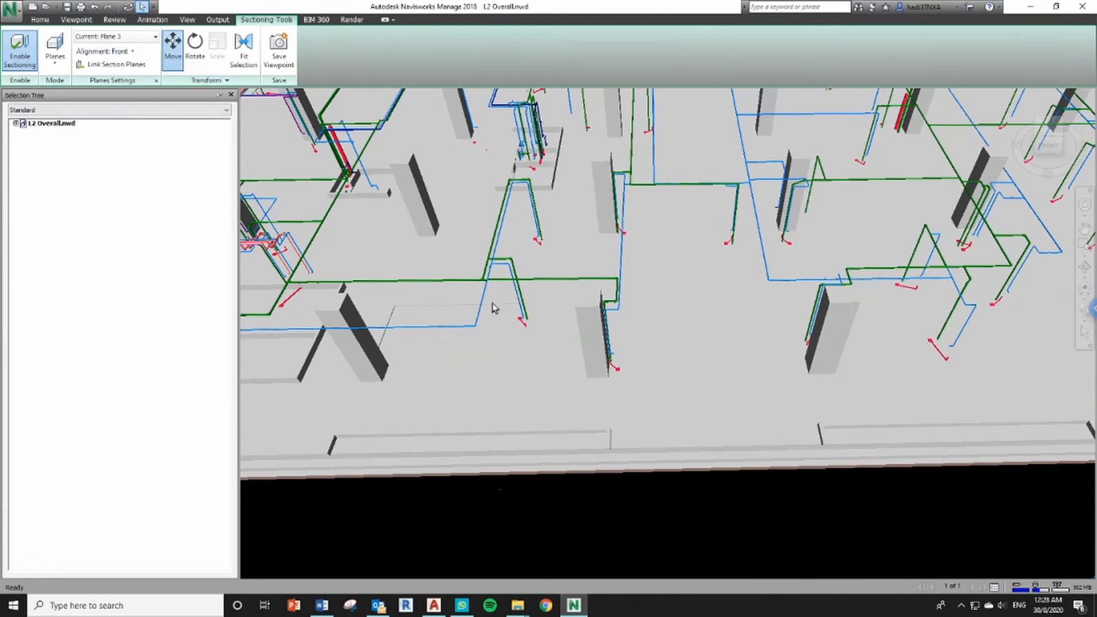
{"action": "scroll", "coordinate": [490, 313], "scroll_direction": "down", "scroll_amount": 4}
{"action": "scroll", "coordinate": [558, 348], "scroll_direction": "up", "scroll_amount": 5}
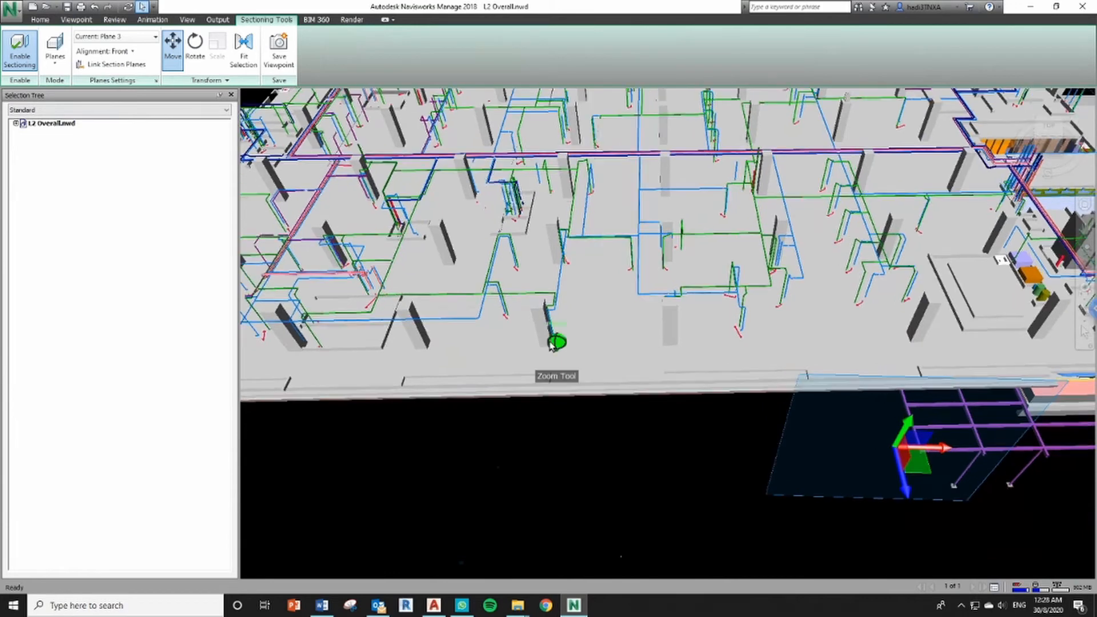
{"action": "left_click", "coordinate": [120, 51]}
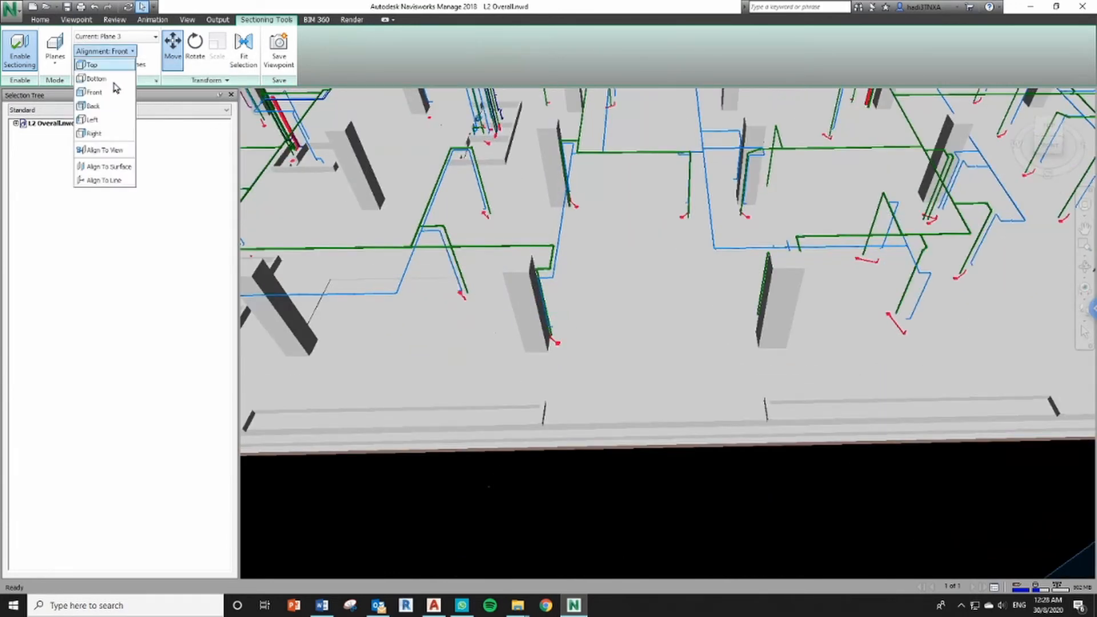
{"action": "left_click", "coordinate": [109, 167]}
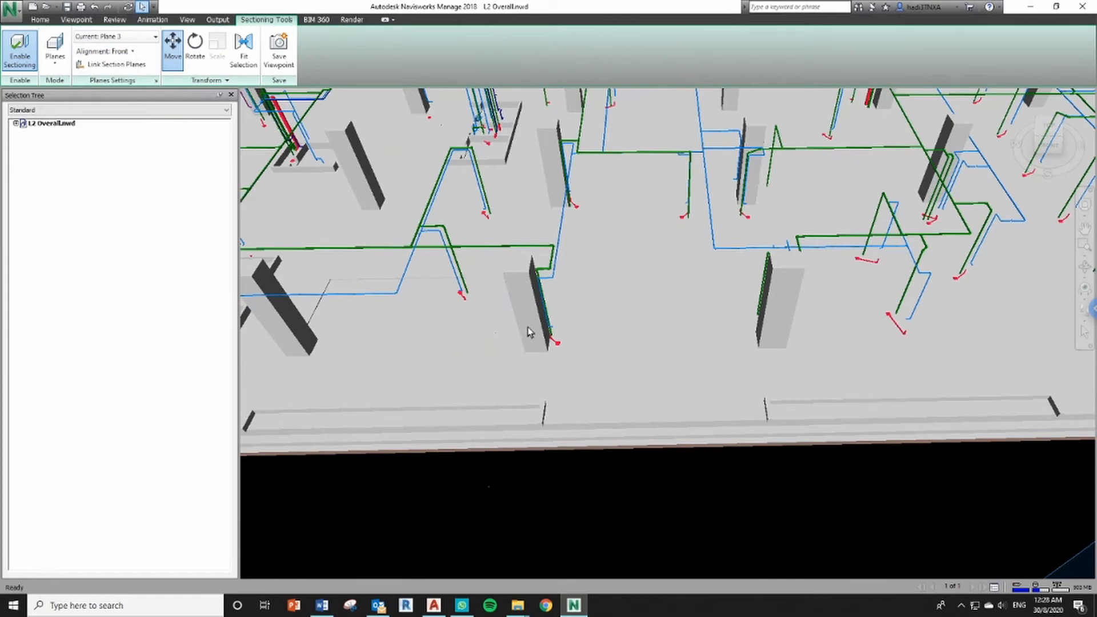
{"action": "left_click", "coordinate": [563, 336]}
{"action": "scroll", "coordinate": [568, 340], "scroll_direction": "down", "scroll_amount": 3}
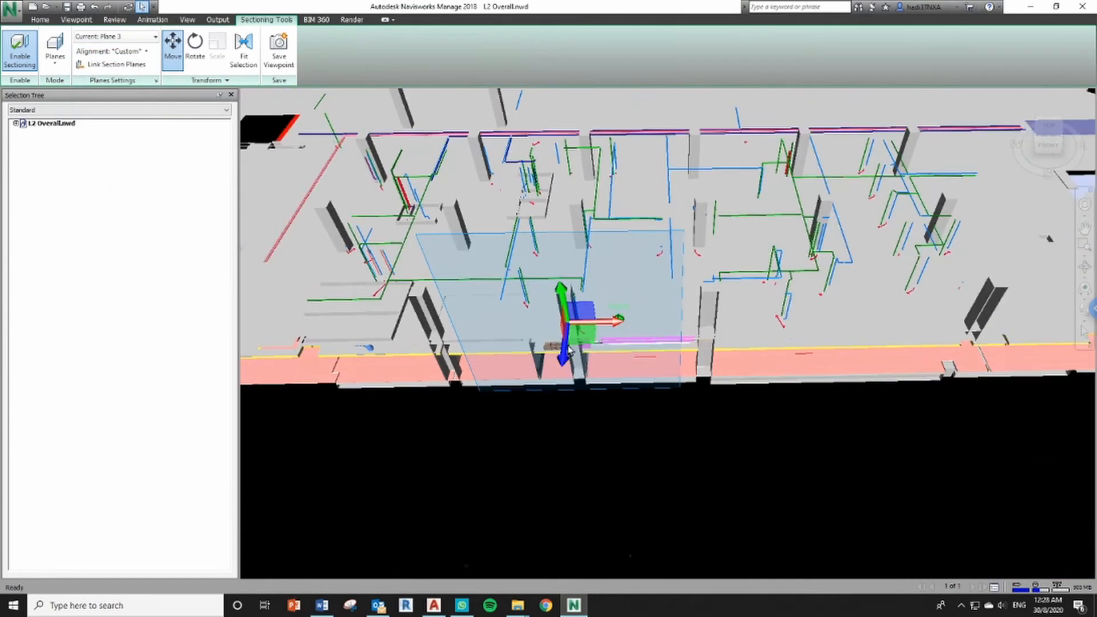
{"action": "left_click_drag", "start_coordinate": [565, 378], "coordinate": [557, 437]}
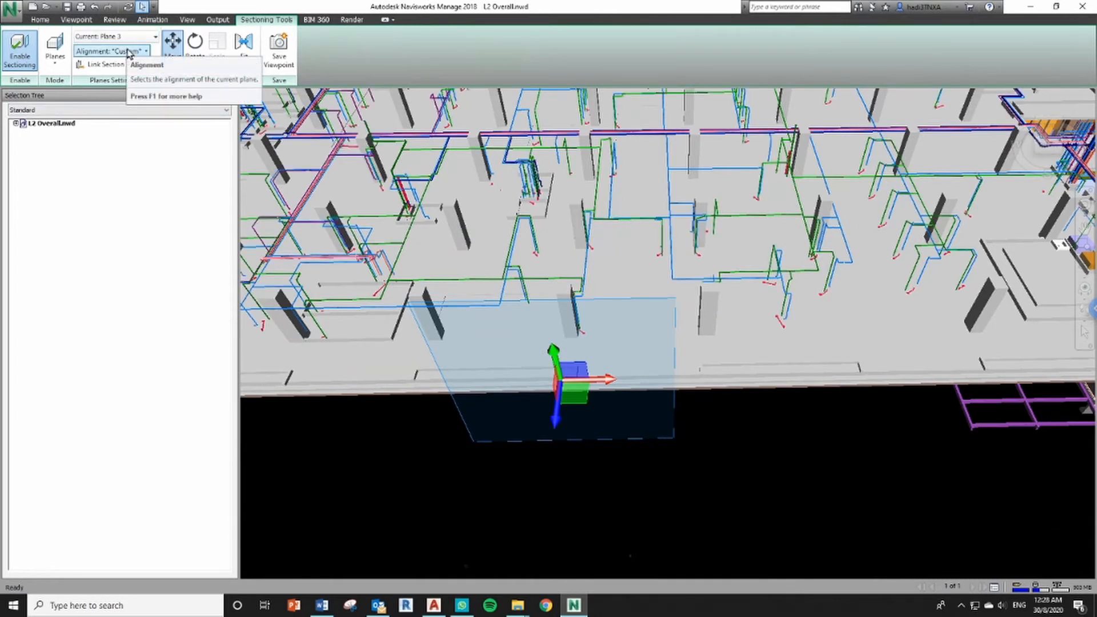
Enable Plane 4 as the current plane and align it to the view
{"action": "left_click", "coordinate": [114, 36]}
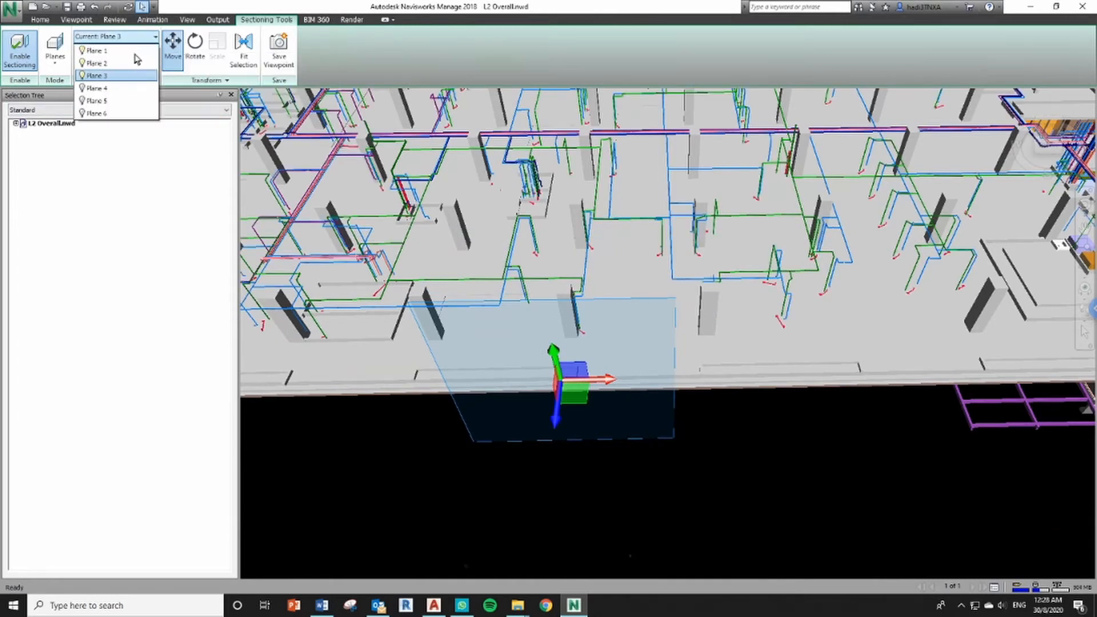
{"action": "left_click", "coordinate": [109, 90]}
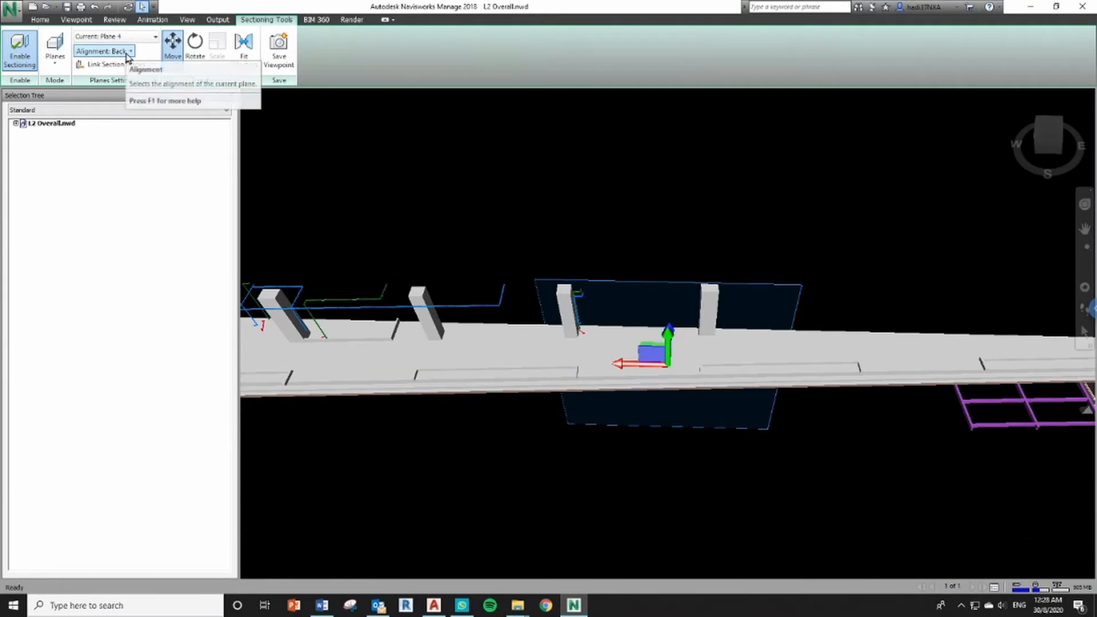
{"action": "left_click", "coordinate": [126, 52]}
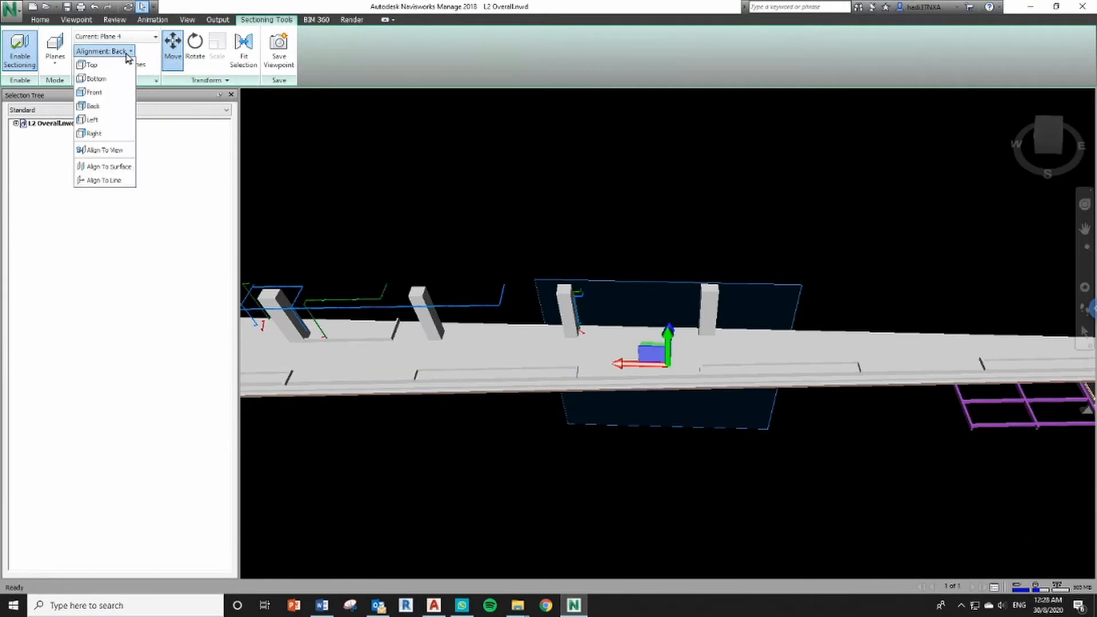
{"action": "left_click", "coordinate": [121, 153]}
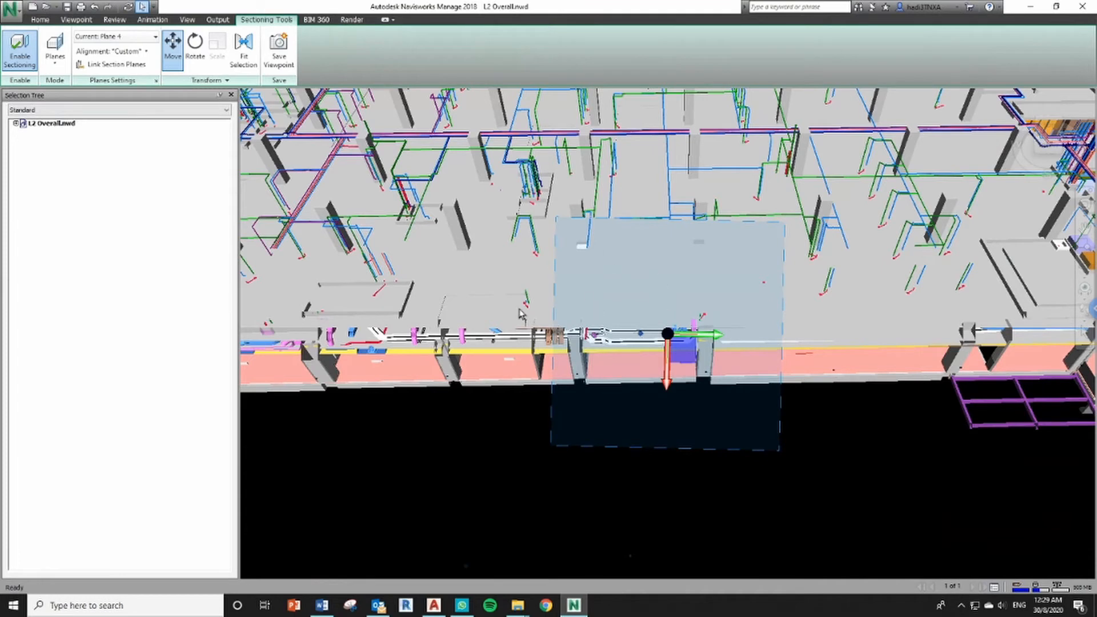
Turn off section Plane 4
{"action": "left_click", "coordinate": [120, 36]}
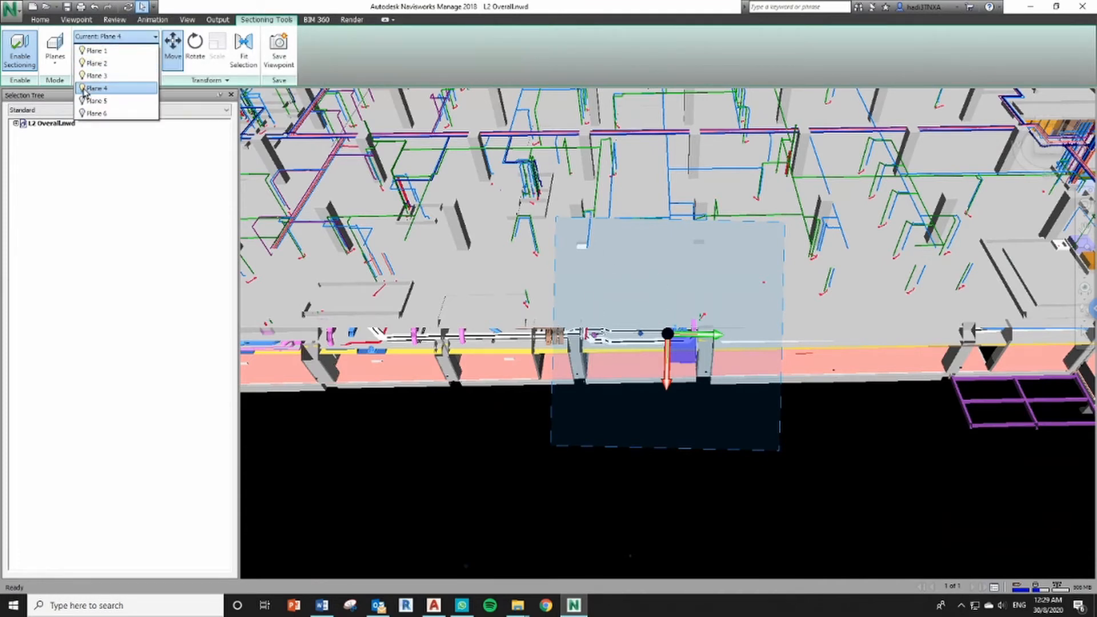
{"action": "left_click", "coordinate": [84, 91]}
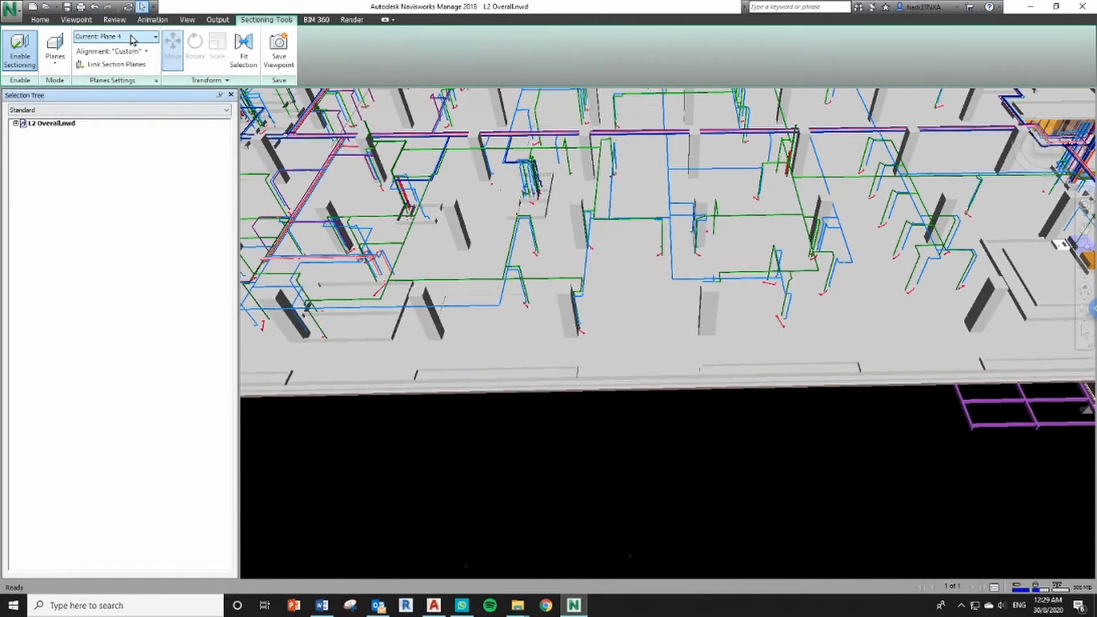
{"action": "scroll", "coordinate": [600, 337], "scroll_direction": "down", "scroll_amount": 6}
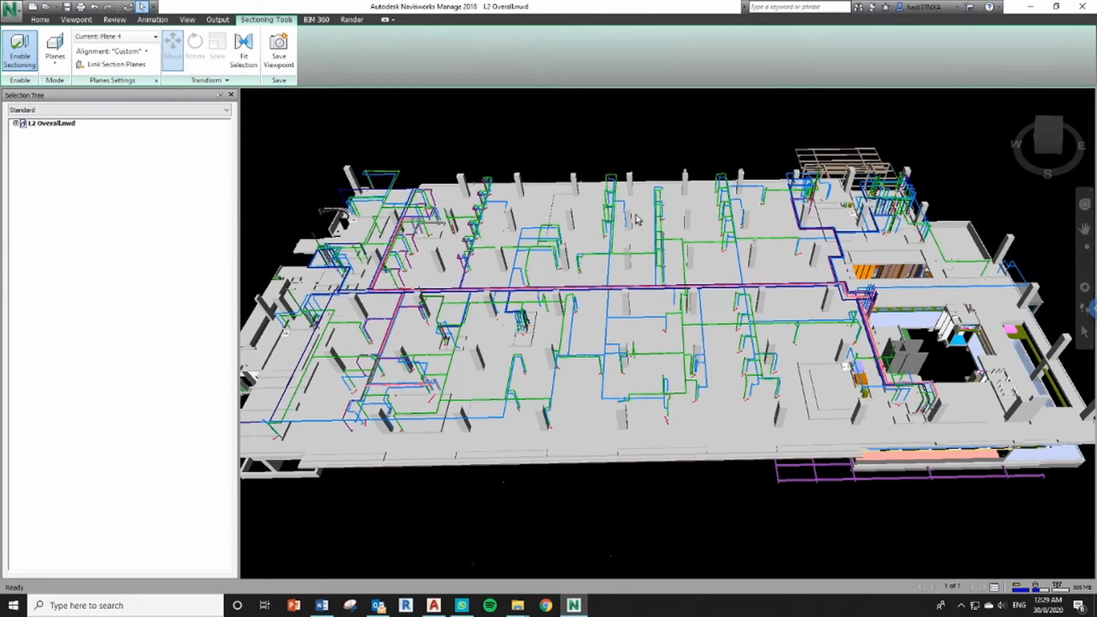
Make Plane 1 the current plane and align it to the floor slab's surface
{"action": "left_click", "coordinate": [128, 39]}
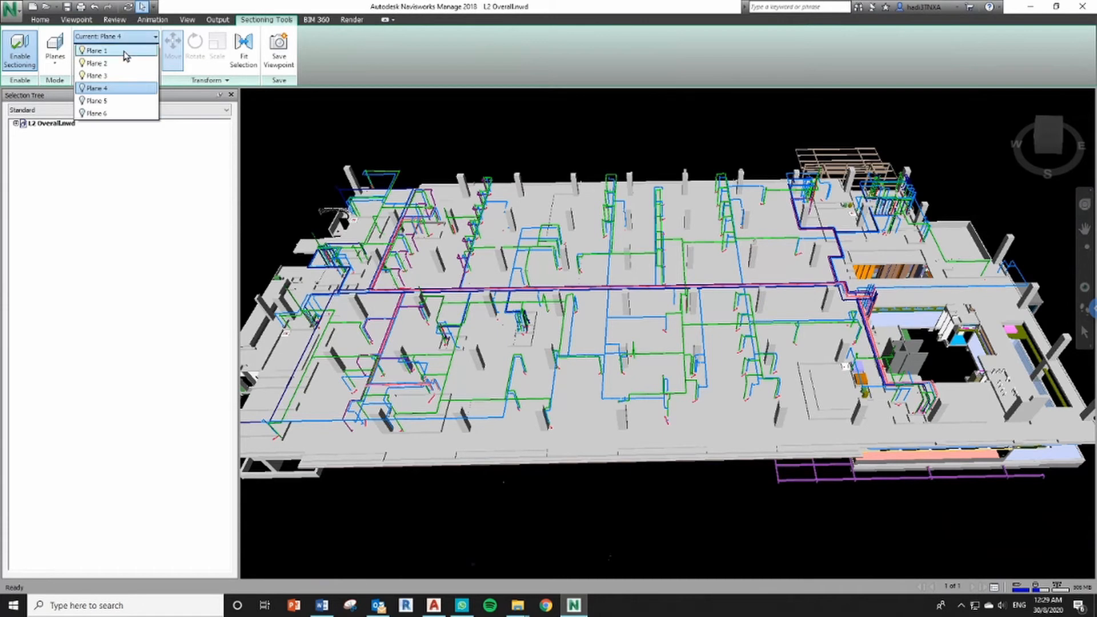
{"action": "left_click", "coordinate": [125, 50]}
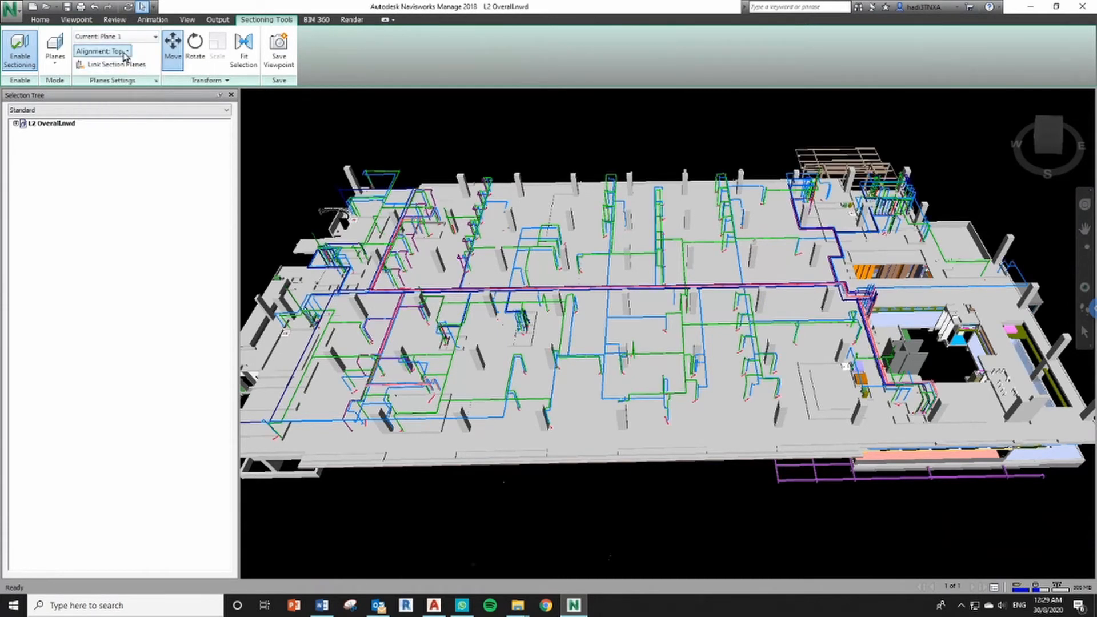
{"action": "left_click", "coordinate": [125, 51]}
{"action": "left_click", "coordinate": [119, 170]}
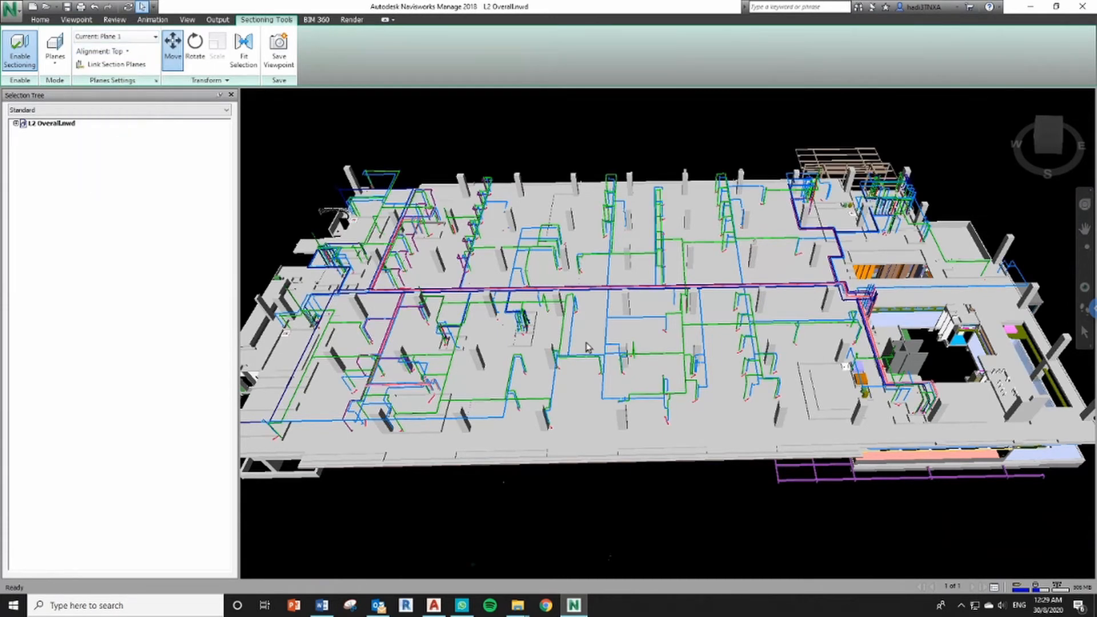
{"action": "left_click", "coordinate": [582, 393]}
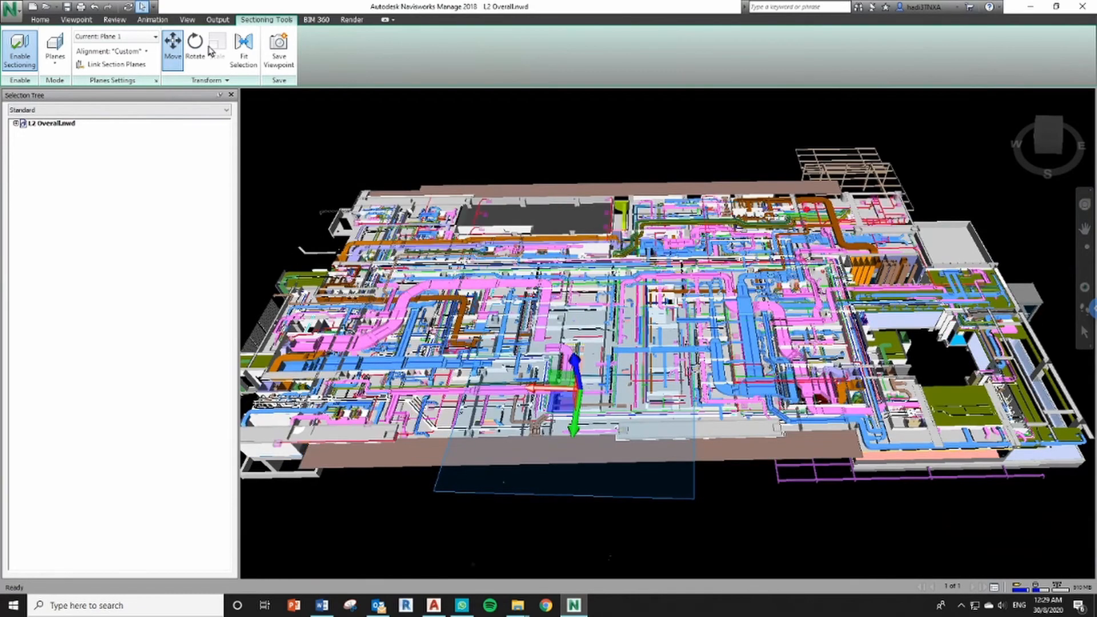
Hide the Plane 1 gizmo and inspect the exposed ductwork and pipework near the building's south side
{"action": "left_click", "coordinate": [166, 46]}
{"action": "scroll", "coordinate": [590, 410], "scroll_direction": "up", "scroll_amount": 5}
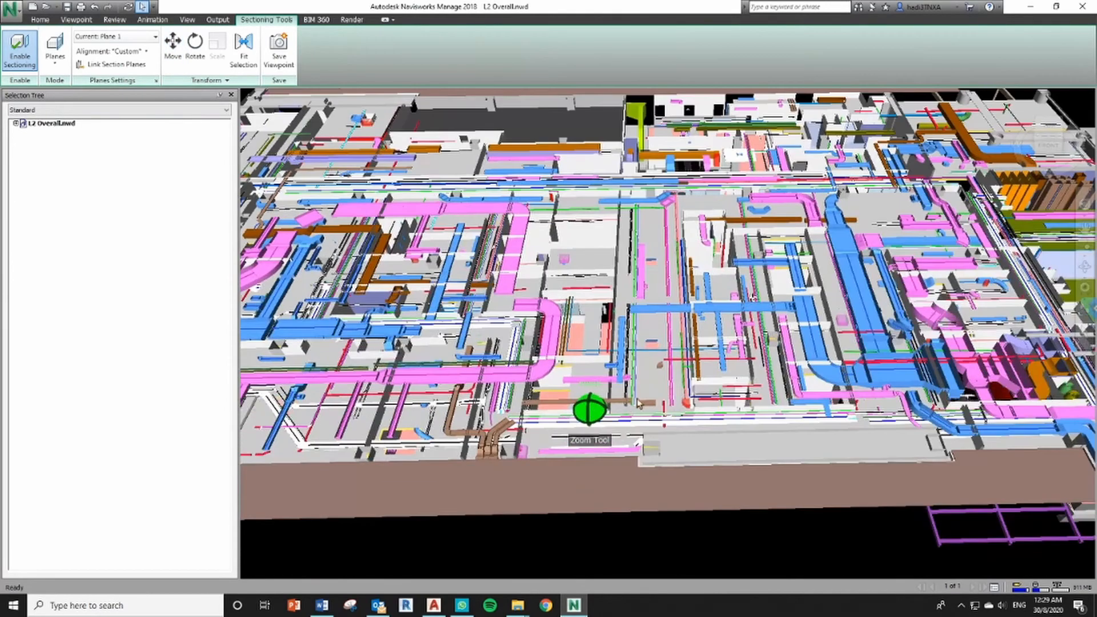
{"action": "middle_click_drag", "start_coordinate": [599, 404], "coordinate": [656, 405]}
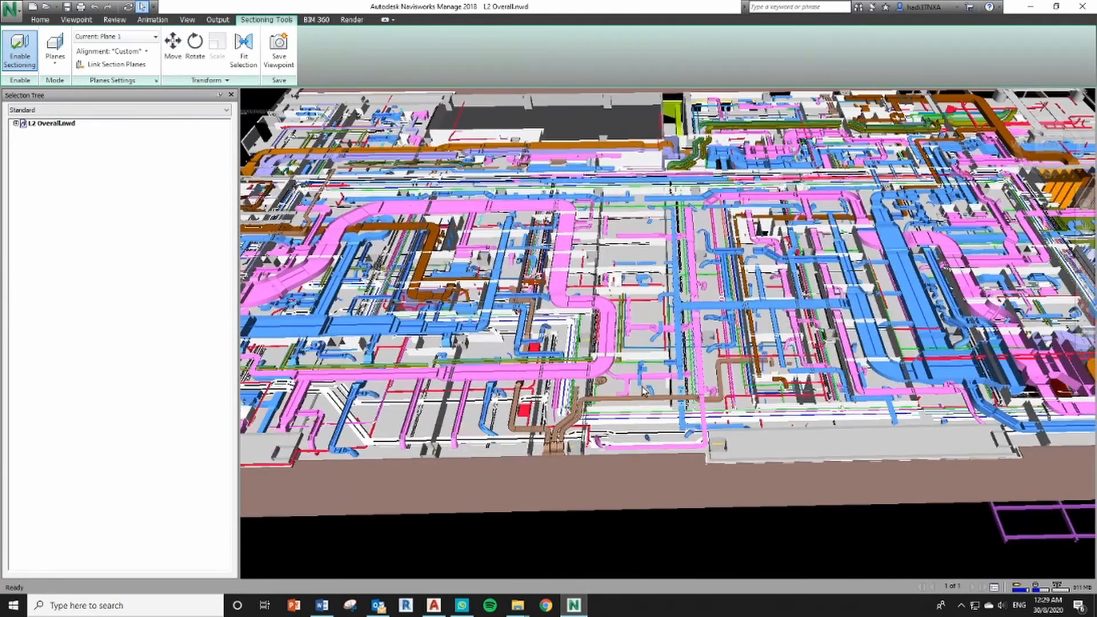
Set the viewpoint's render mode to Shaded
{"action": "middle_click_drag", "start_coordinate": [621, 352], "coordinate": [643, 387]}
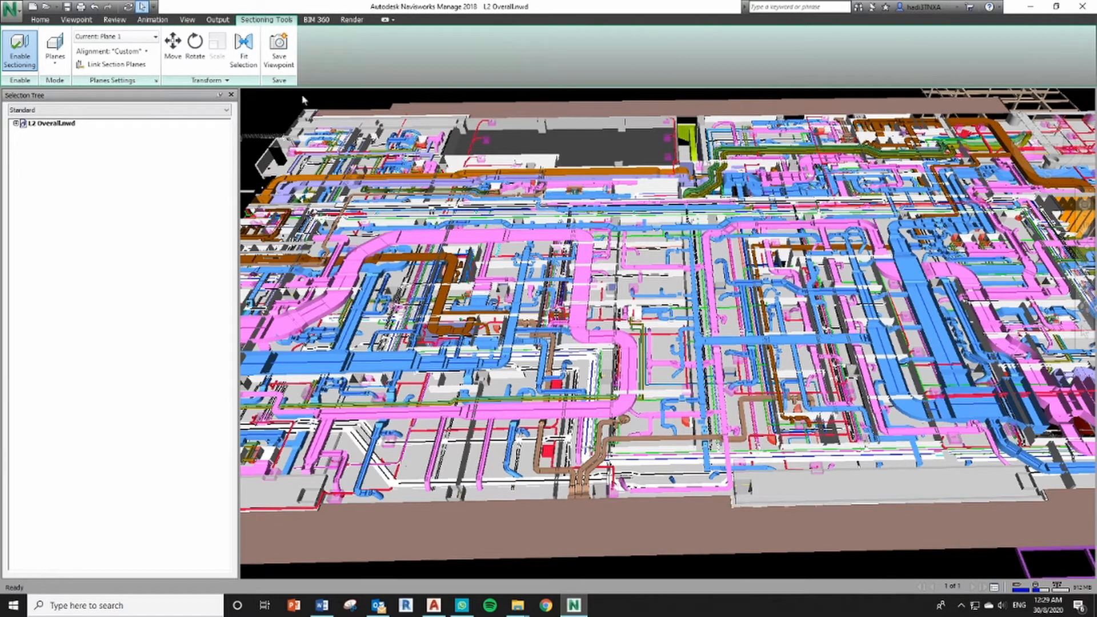
{"action": "left_click", "coordinate": [76, 21]}
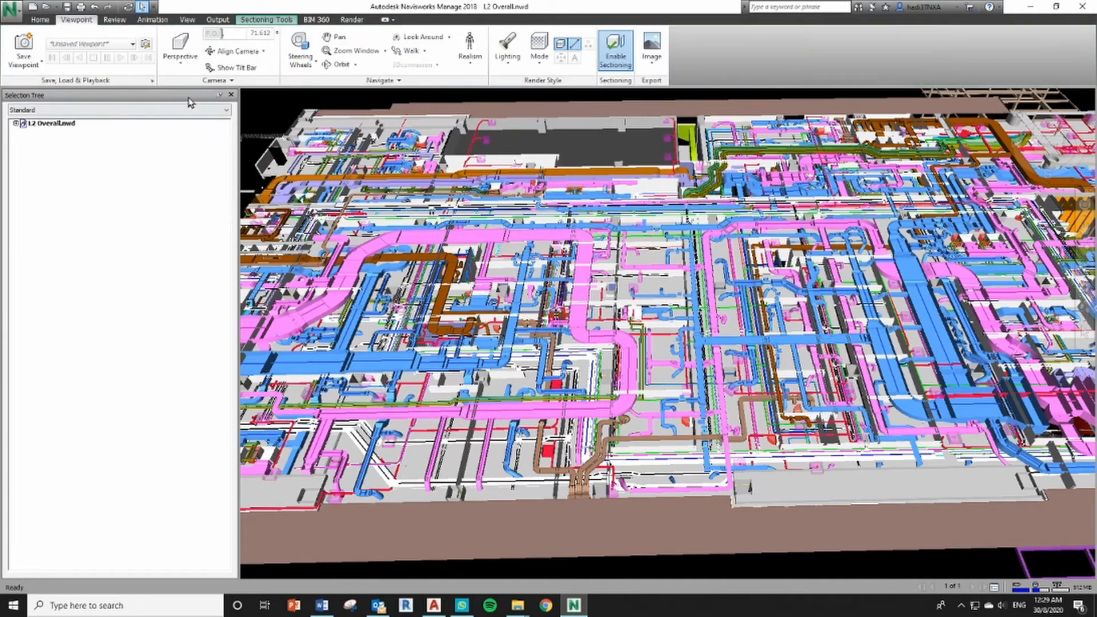
{"action": "left_click", "coordinate": [540, 68]}
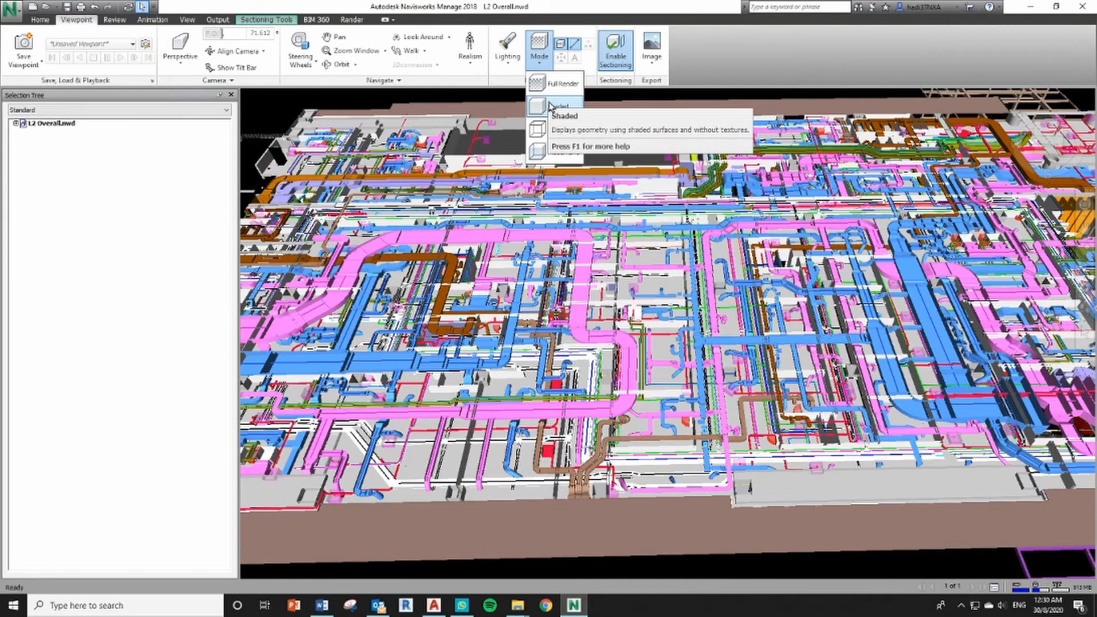
{"action": "left_click", "coordinate": [551, 106]}
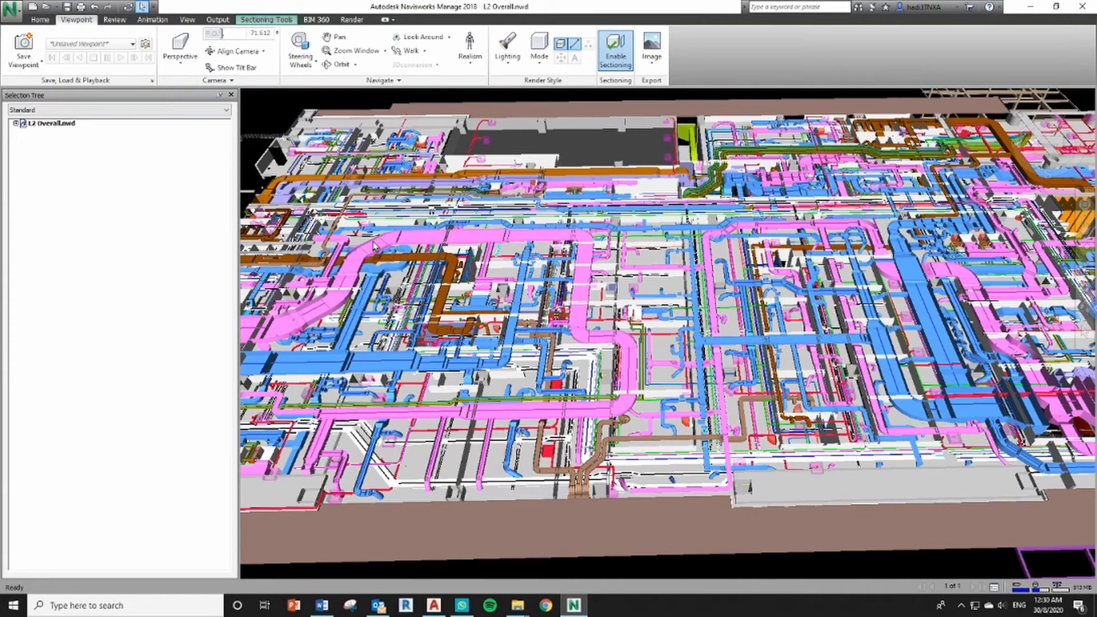
{"action": "middle_click_drag", "start_coordinate": [487, 213], "coordinate": [533, 223]}
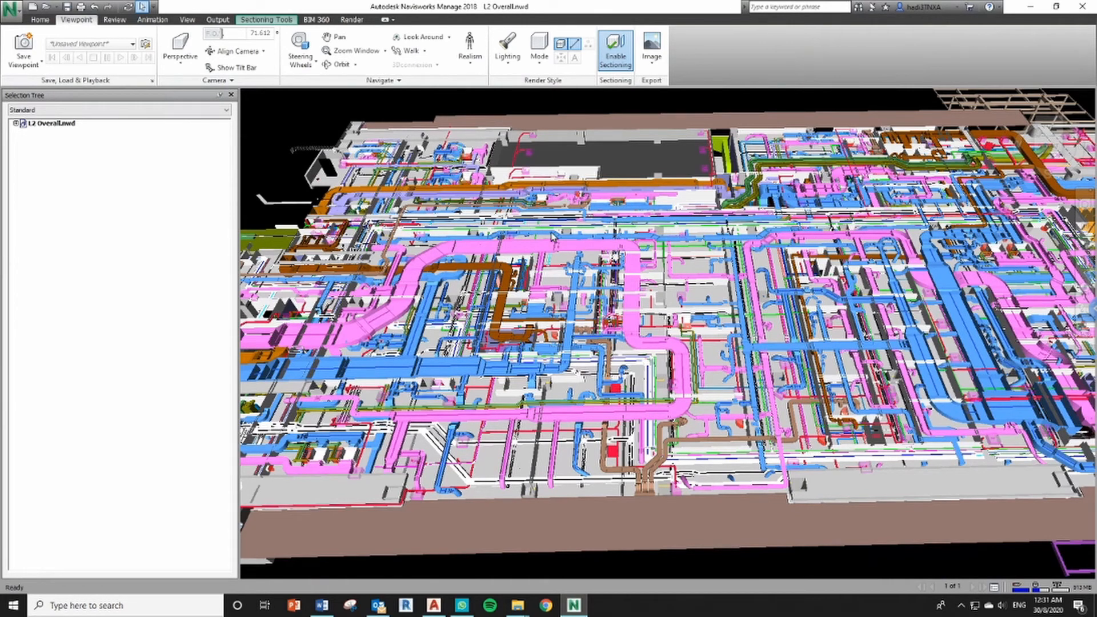
Expand L2 Overall.nwd and L2 MEP.nwd in the model hierarchy and override the color of L2 ACMV.nwc with periwinkle blue
{"action": "left_click", "coordinate": [16, 124]}
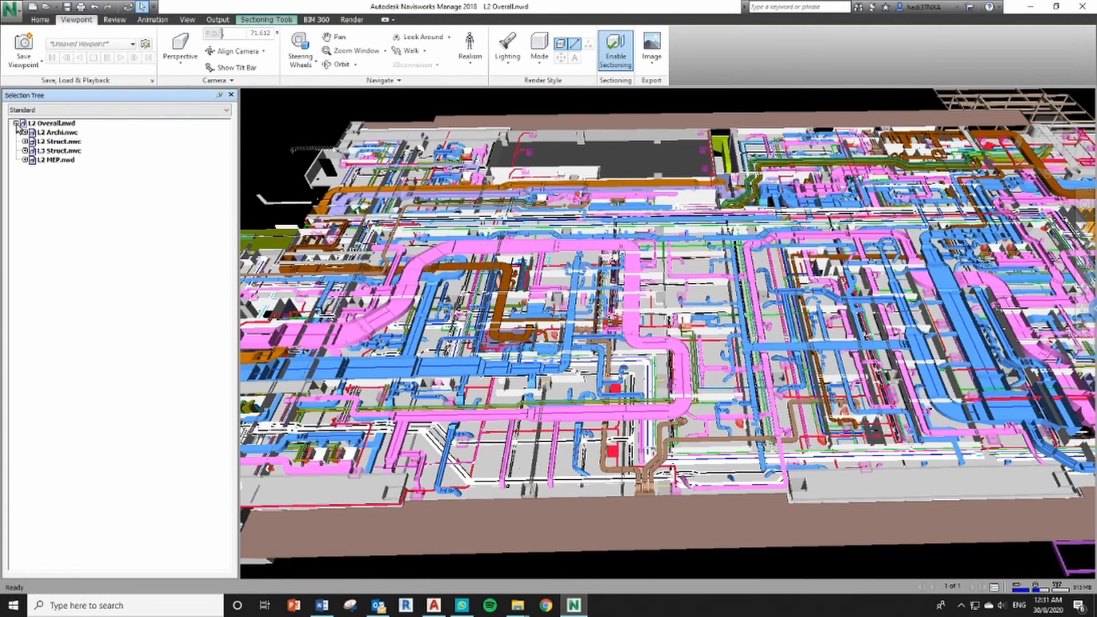
{"action": "left_click", "coordinate": [25, 160]}
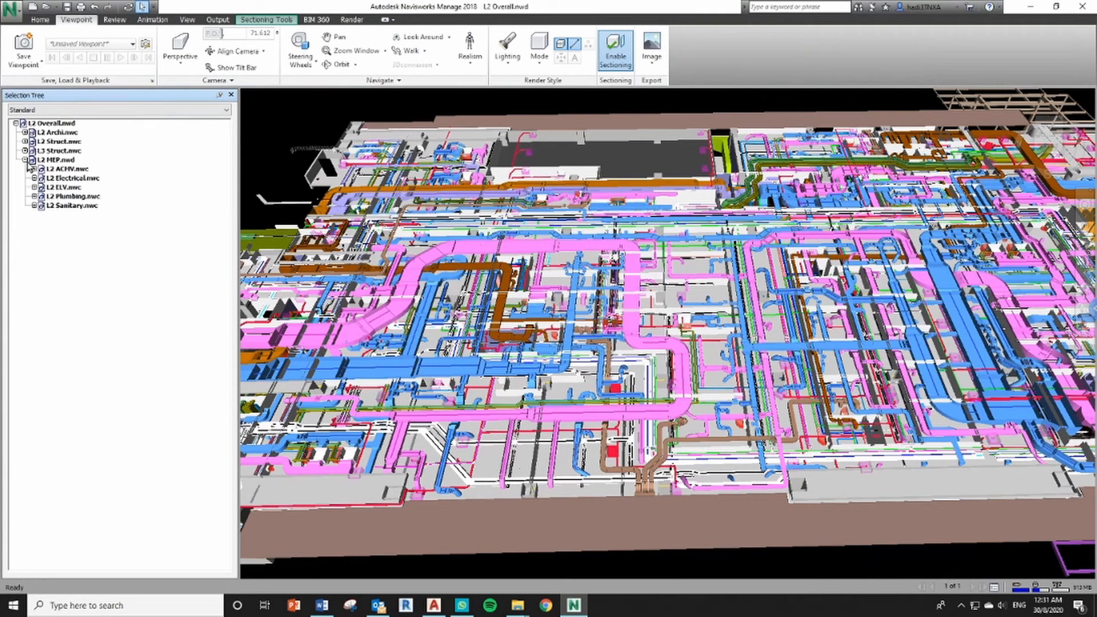
{"action": "left_click", "coordinate": [63, 169]}
{"action": "right_click", "coordinate": [71, 170]}
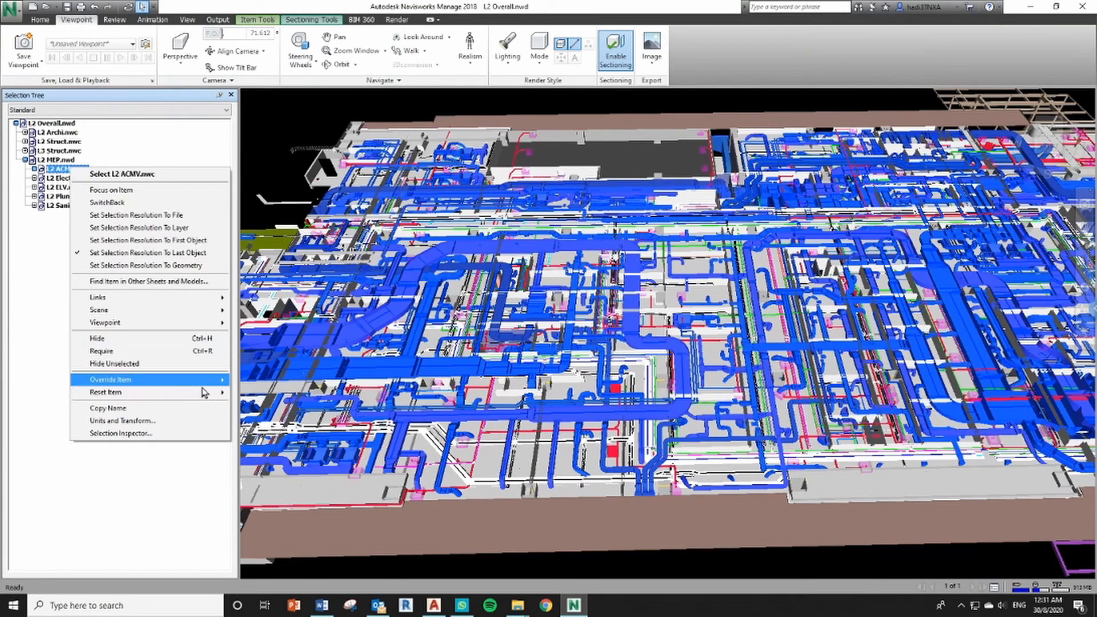
{"action": "left_click", "coordinate": [276, 383]}
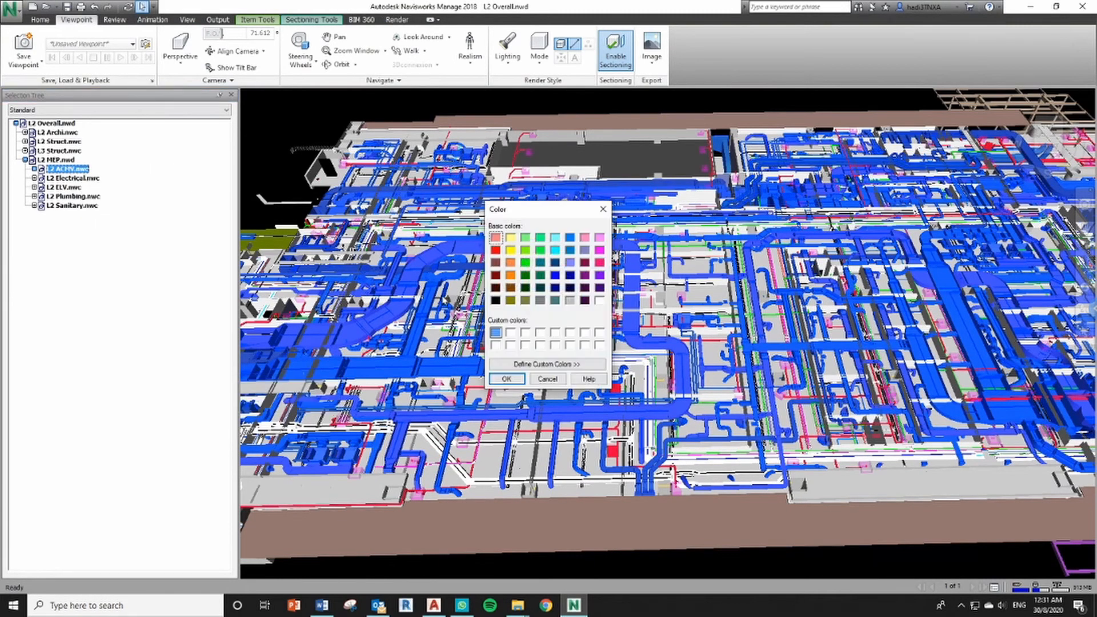
{"action": "left_click", "coordinate": [570, 263]}
{"action": "left_click", "coordinate": [508, 379]}
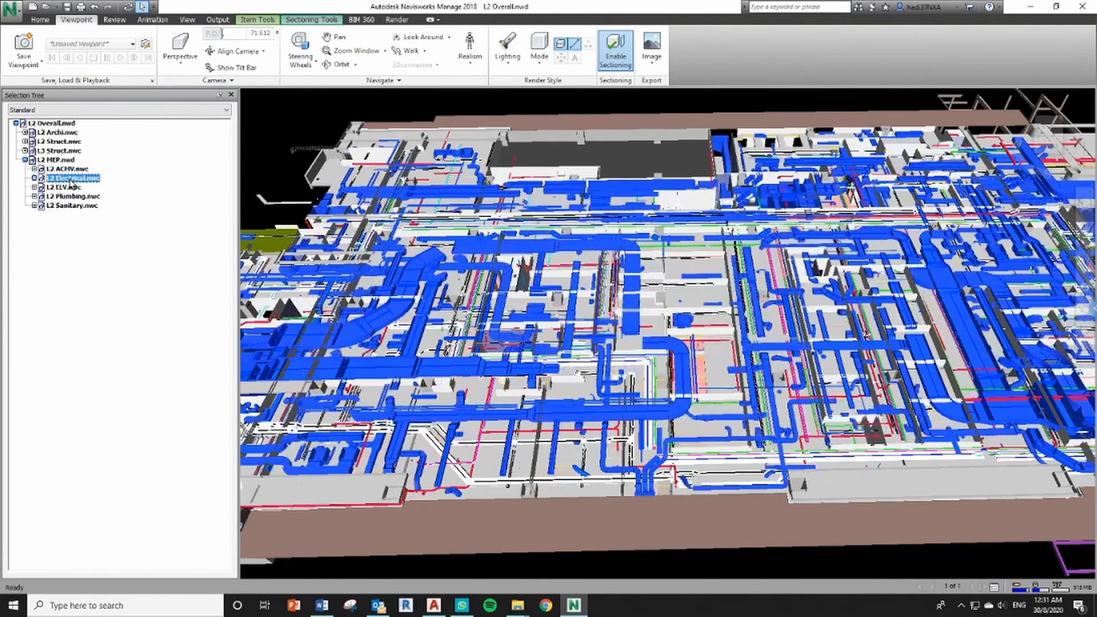
Override the color of L2 Electrical.nwc with bright green
{"action": "right_click", "coordinate": [68, 178]}
{"action": "mouse_move", "coordinate": [185, 397]}
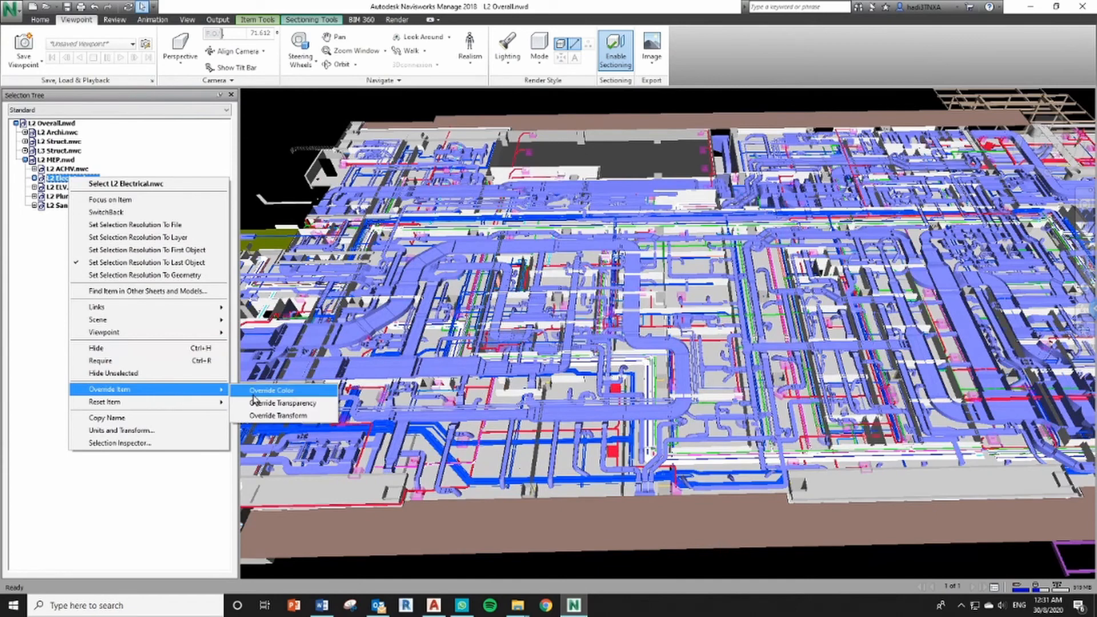
{"action": "left_click", "coordinate": [255, 391]}
{"action": "left_click", "coordinate": [525, 262]}
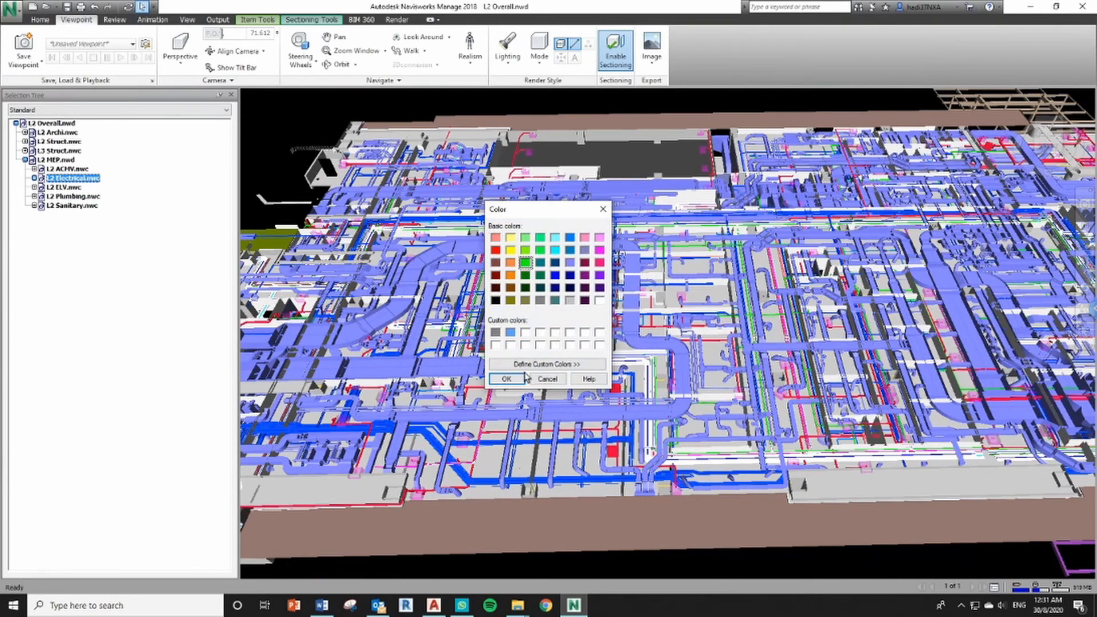
{"action": "left_click", "coordinate": [507, 378]}
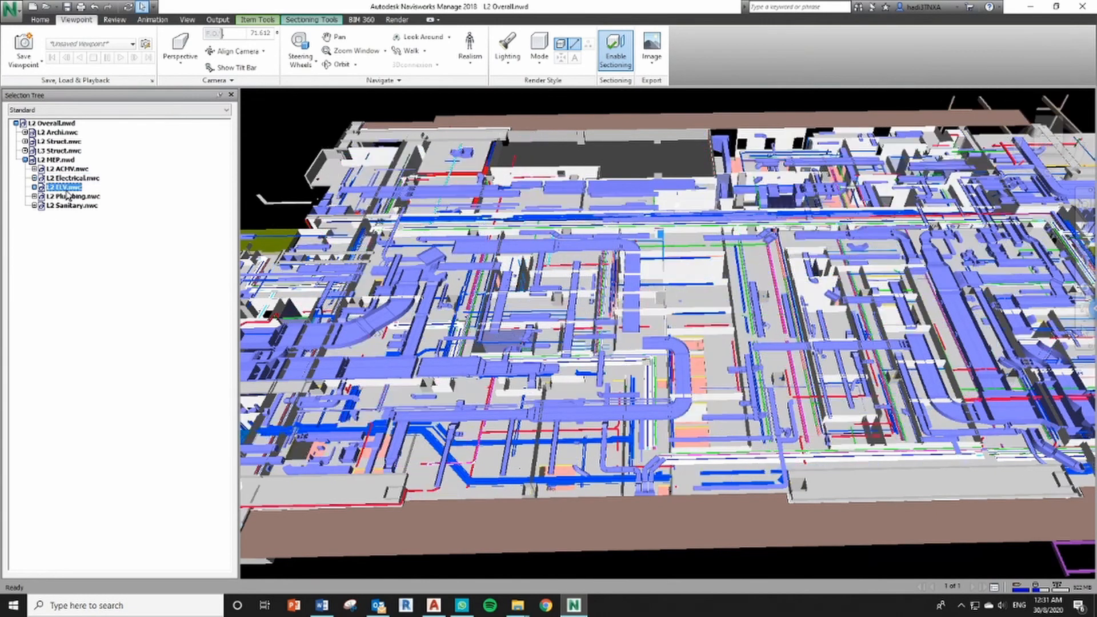
Override the color of L2 ELV.nwc with orange
{"action": "right_click", "coordinate": [65, 187]}
{"action": "mouse_move", "coordinate": [196, 404]}
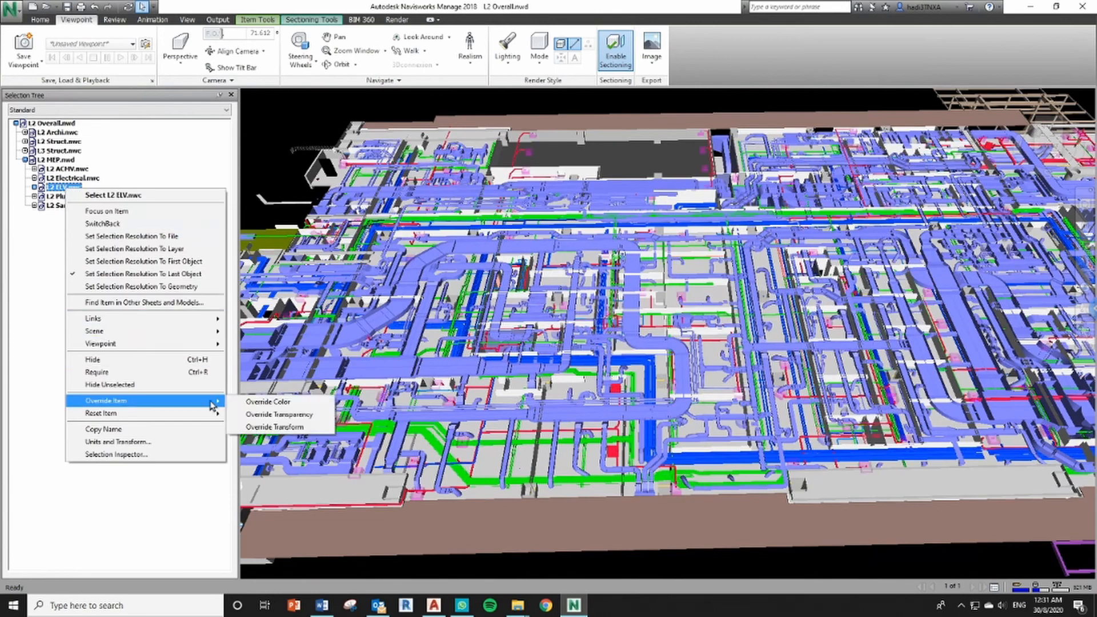
{"action": "left_click", "coordinate": [257, 401]}
{"action": "left_click", "coordinate": [510, 276]}
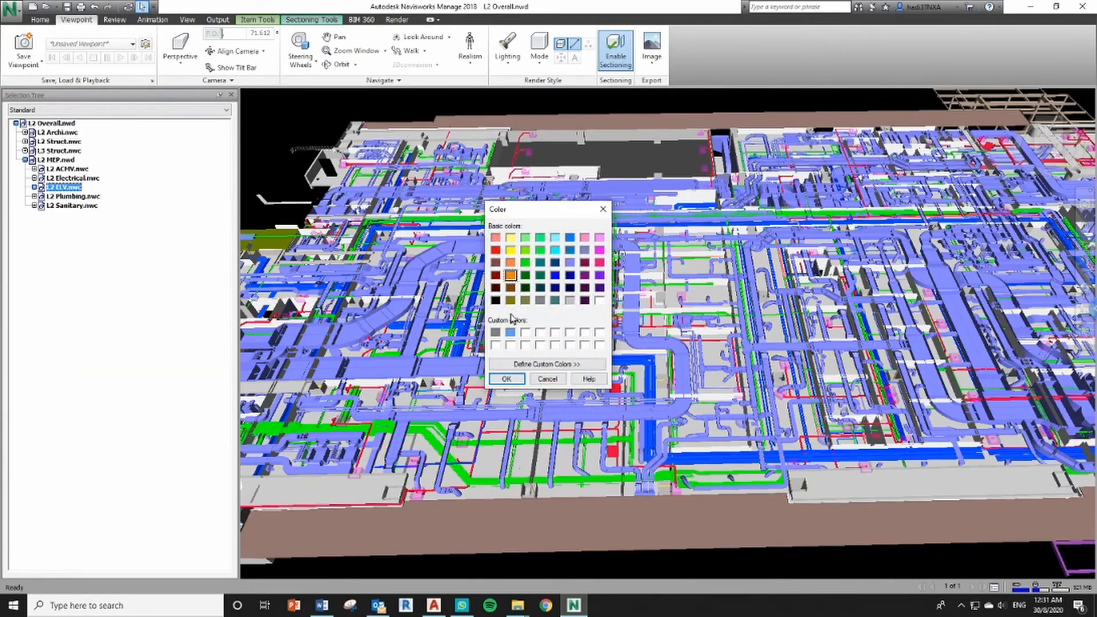
{"action": "left_click", "coordinate": [507, 379]}
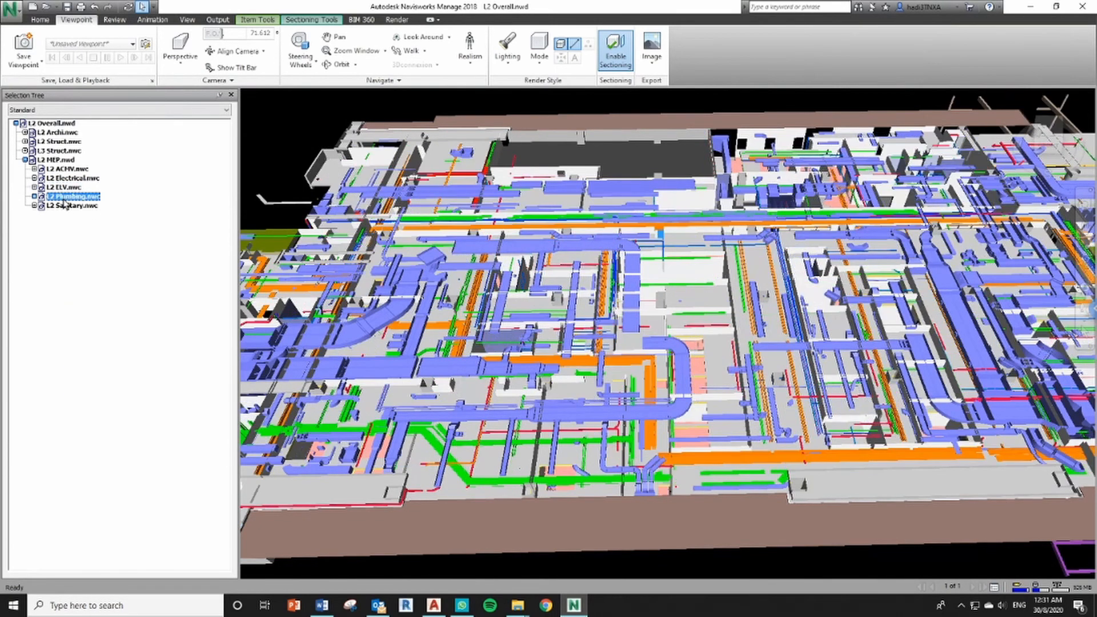
Override the color of L2 Plumbing.nwc with olive
{"action": "right_click", "coordinate": [64, 196]}
{"action": "mouse_move", "coordinate": [201, 413]}
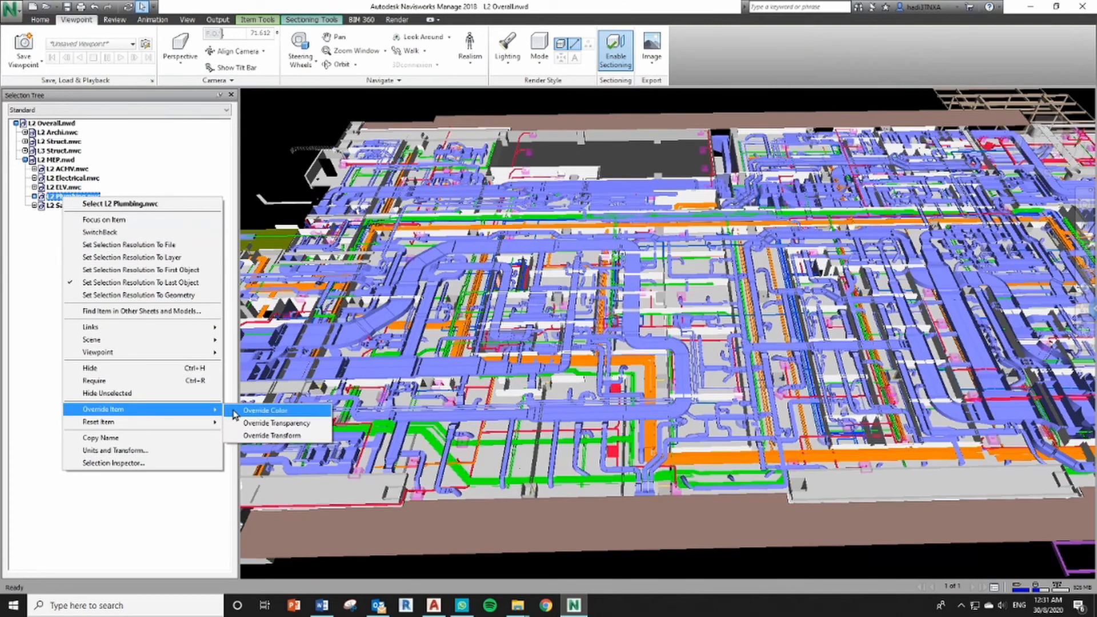
{"action": "left_click", "coordinate": [251, 412]}
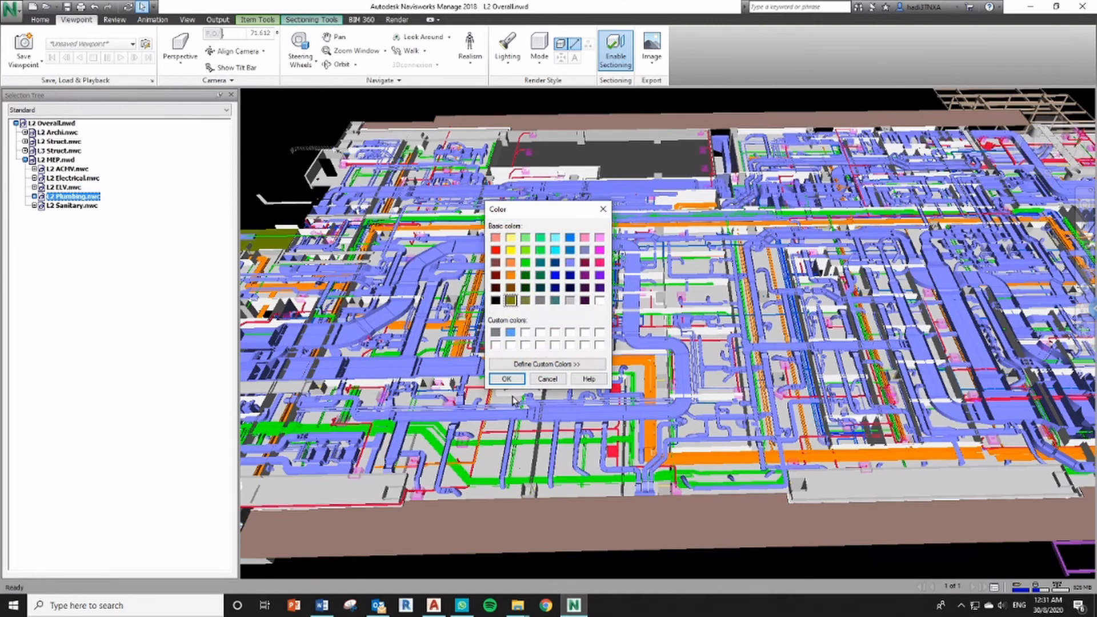
{"action": "left_click", "coordinate": [506, 379]}
Override the color of L2 Sanitary.nwc with black and clear the selection
{"action": "left_click", "coordinate": [80, 207]}
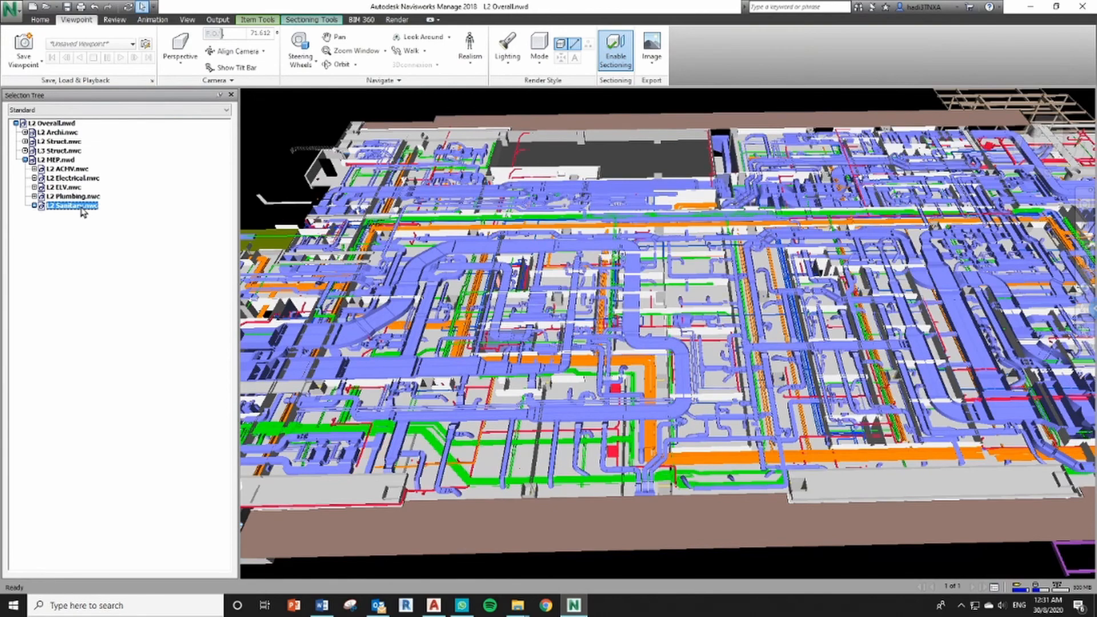
{"action": "right_click", "coordinate": [82, 208]}
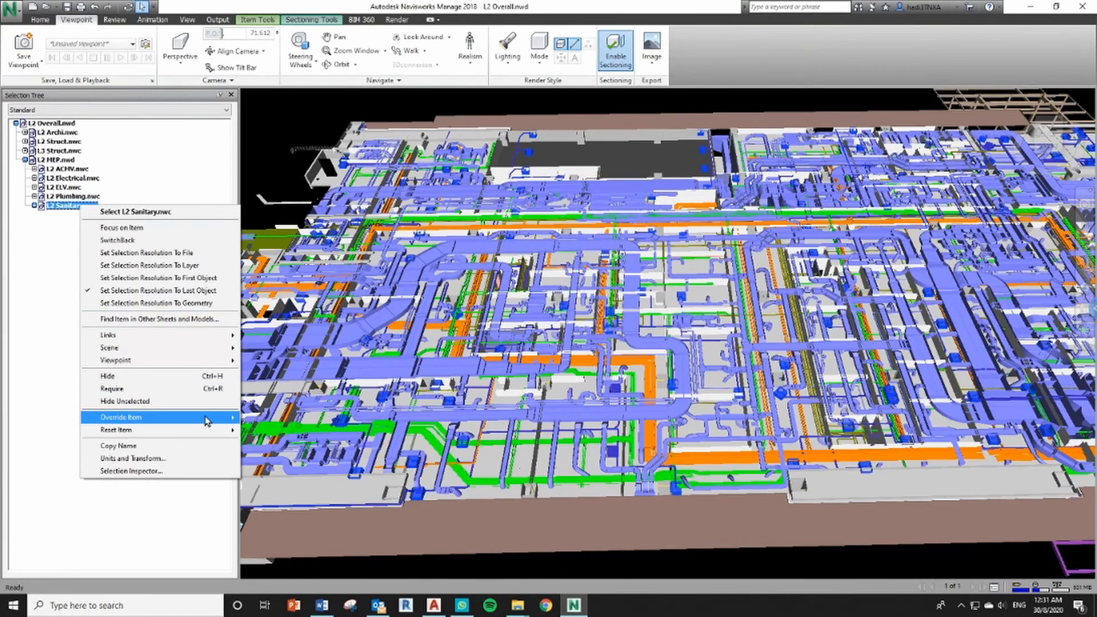
{"action": "mouse_move", "coordinate": [206, 421]}
{"action": "left_click", "coordinate": [261, 418]}
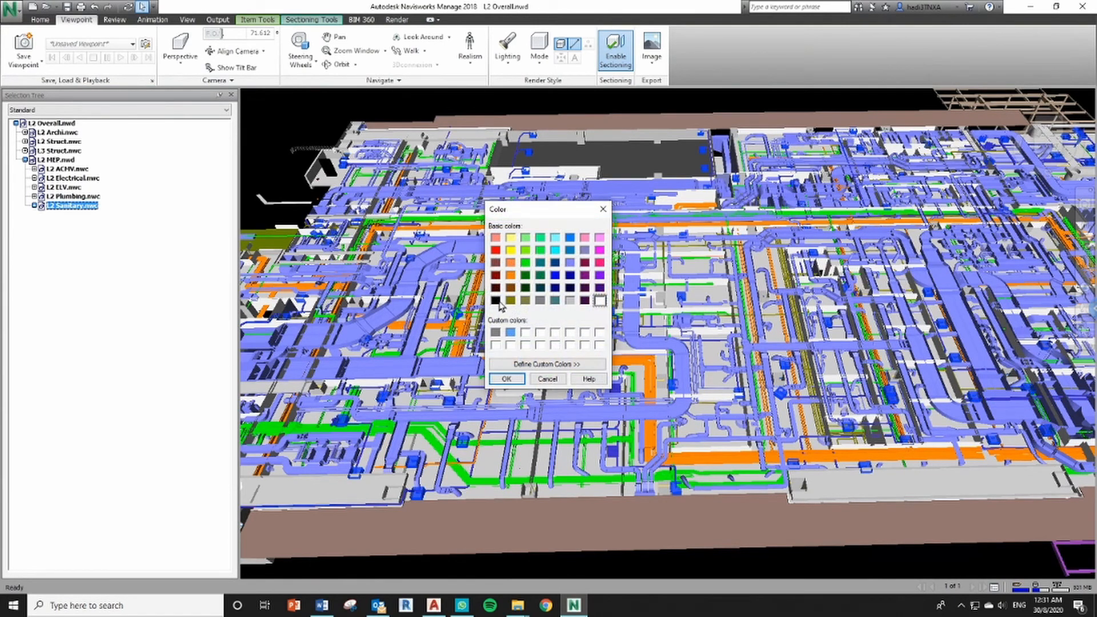
{"action": "left_click", "coordinate": [496, 300]}
{"action": "left_click", "coordinate": [507, 378]}
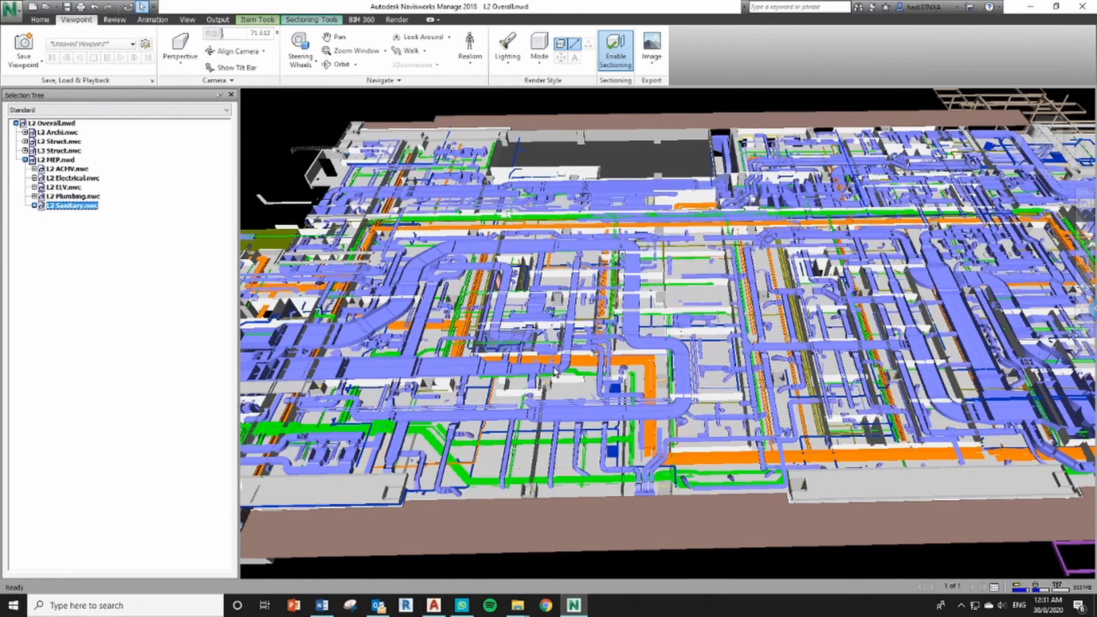
{"action": "key", "text": "Escape"}
Move section Plane 1 slightly upward above the corridor's ducts and cable trays, and hide its gizmo
{"action": "scroll", "coordinate": [568, 366], "scroll_direction": "up", "scroll_amount": 5}
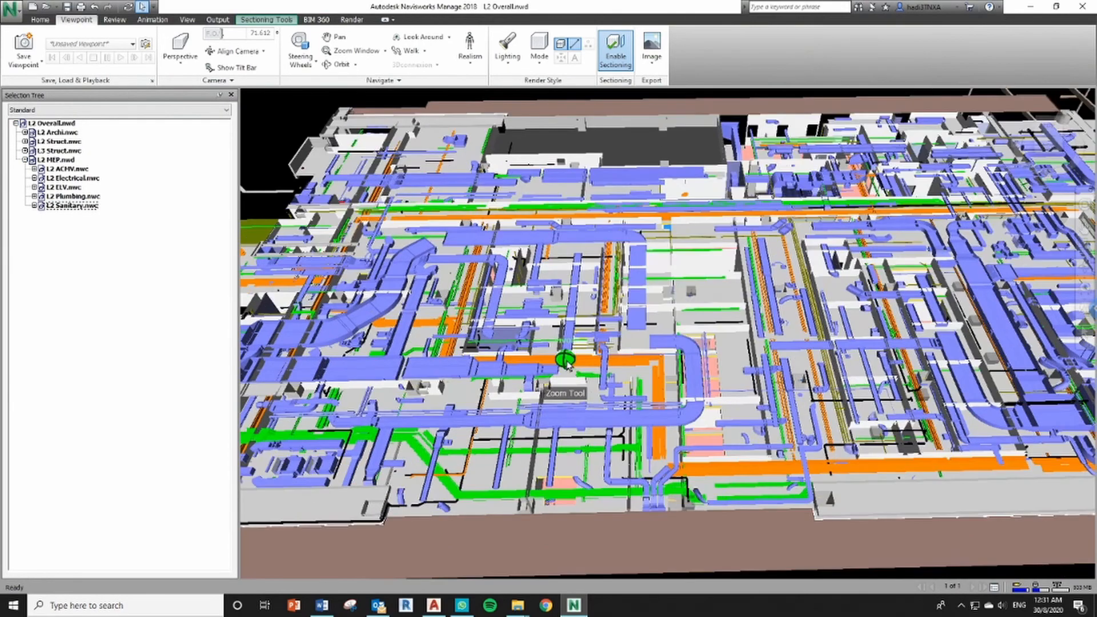
{"action": "scroll", "coordinate": [437, 250], "scroll_direction": "up", "scroll_amount": 5}
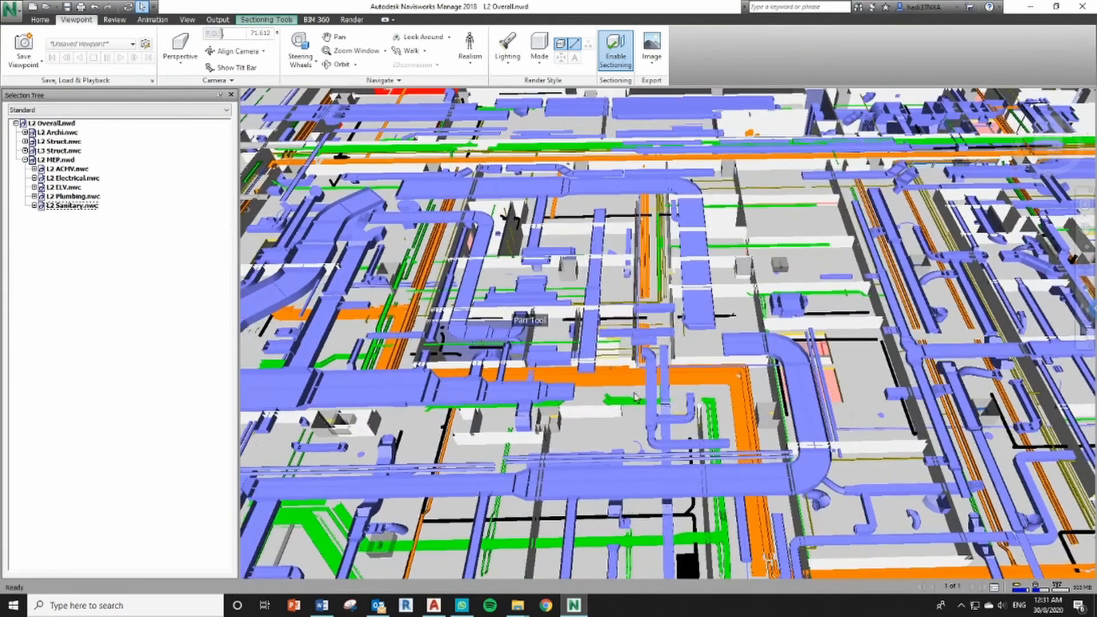
{"action": "scroll", "coordinate": [437, 251], "scroll_direction": "up", "scroll_amount": 5}
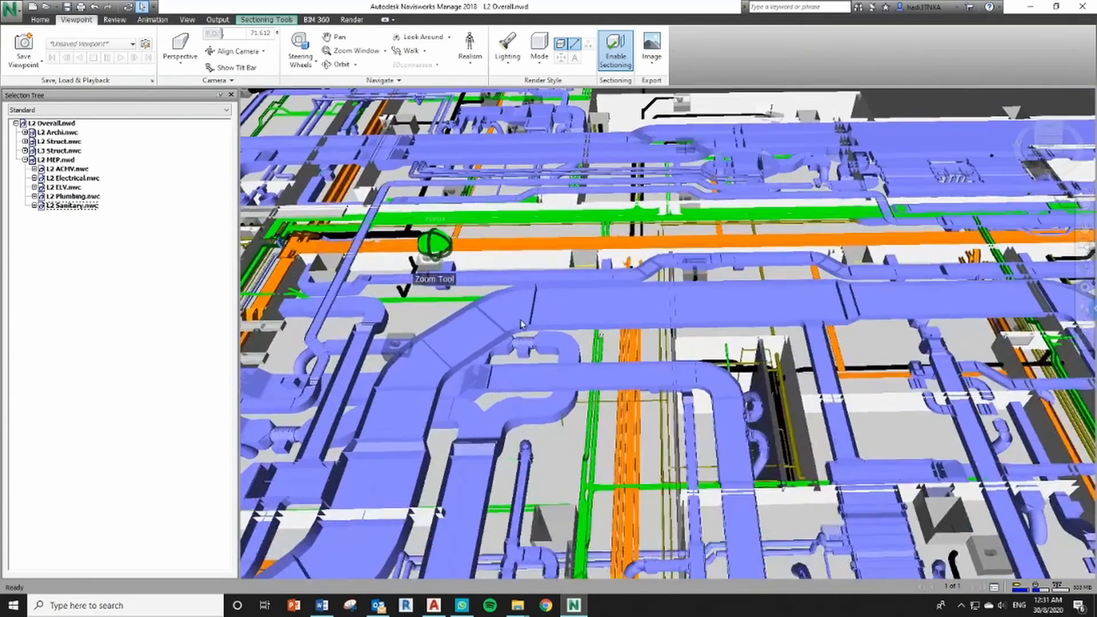
{"action": "scroll", "coordinate": [562, 237], "scroll_direction": "up", "scroll_amount": 2}
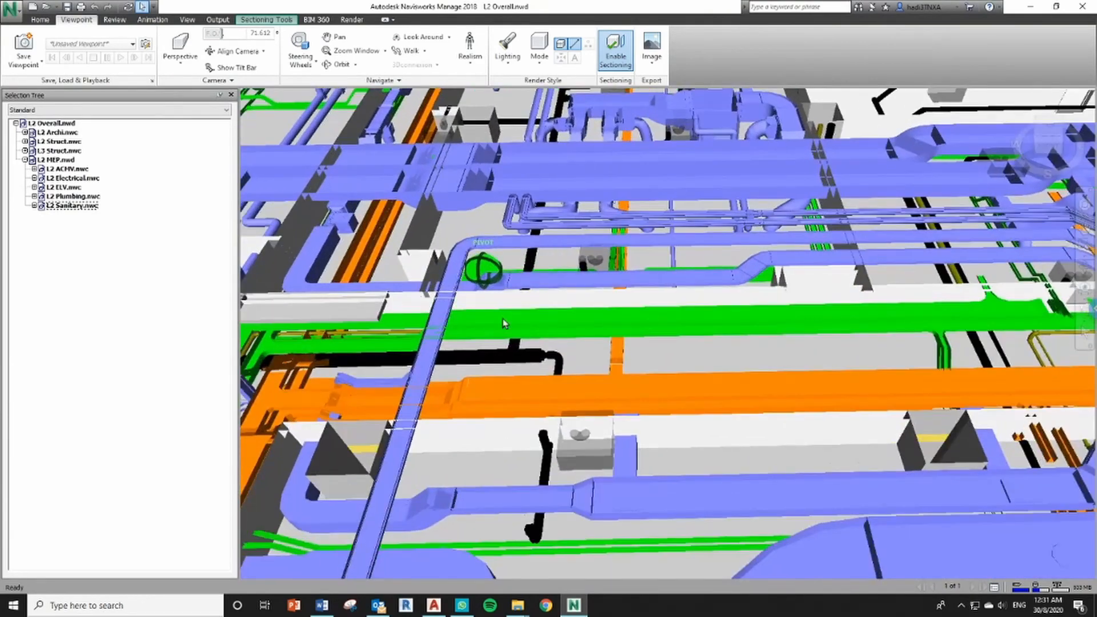
{"action": "left_click", "coordinate": [266, 20]}
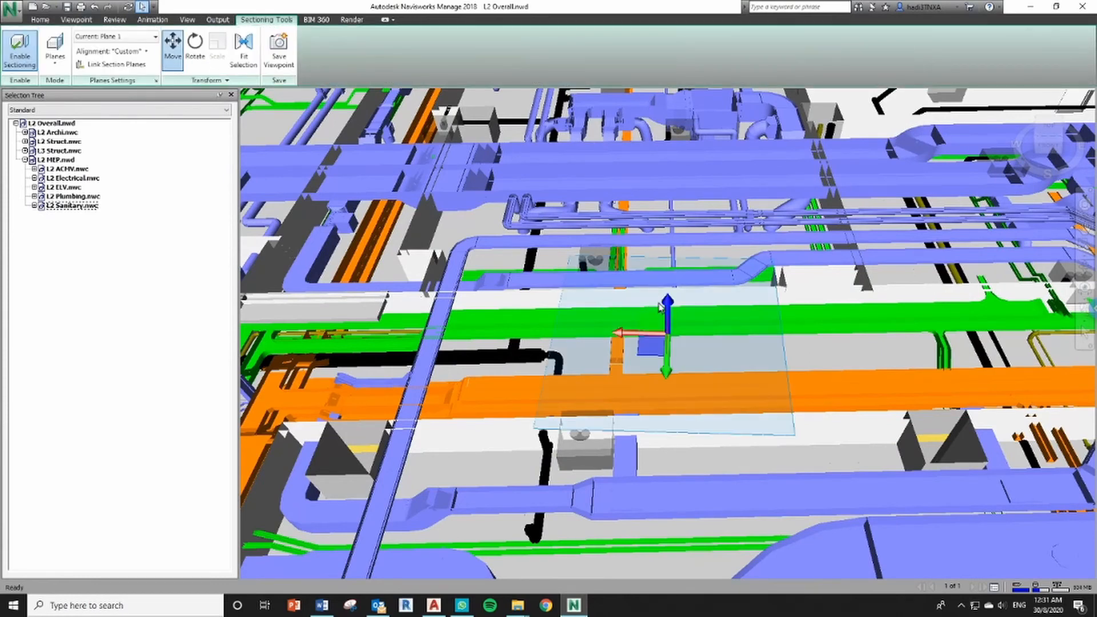
{"action": "left_click_drag", "start_coordinate": [669, 304], "coordinate": [669, 291]}
{"action": "left_click", "coordinate": [173, 48]}
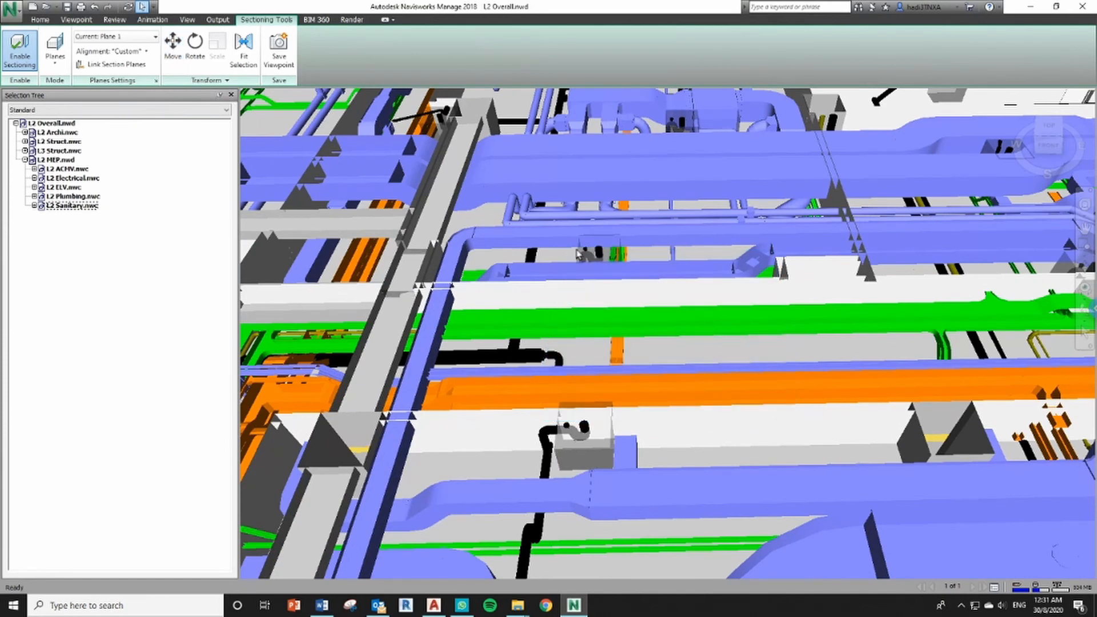
{"action": "middle_click_drag", "start_coordinate": [576, 450], "coordinate": [557, 335], "text": "shift"}
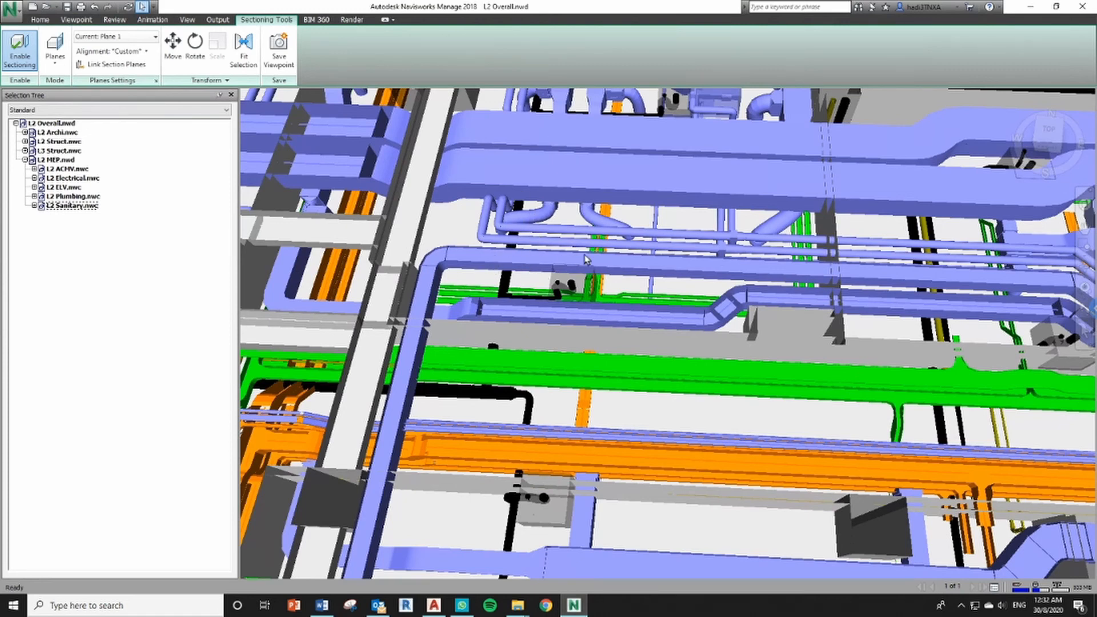
Override the color of the L2 ACMV.nwc categories from Duct Accessories through Ducts with light pink, and clear the selection
{"action": "left_click", "coordinate": [34, 169]}
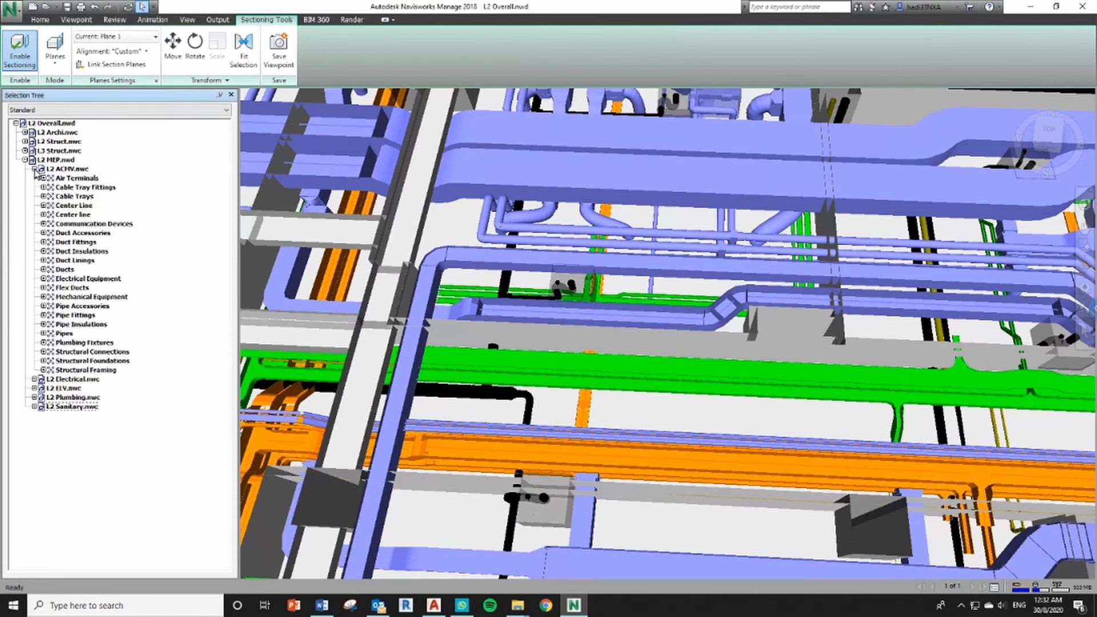
{"action": "left_click", "coordinate": [75, 234]}
{"action": "left_click", "coordinate": [73, 269], "text": "shift"}
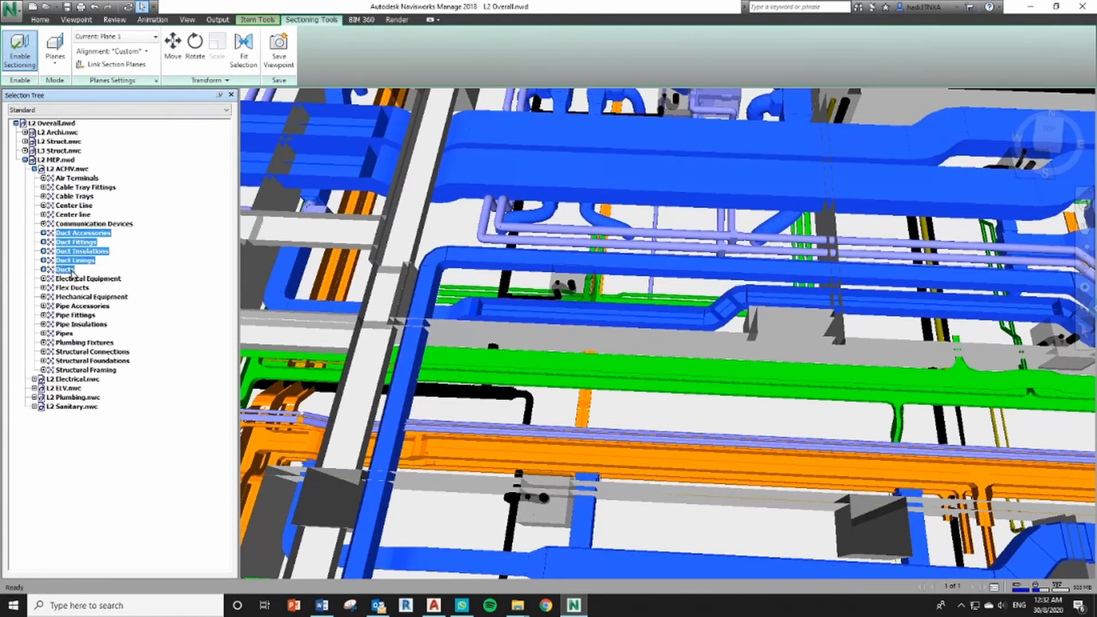
{"action": "right_click", "coordinate": [72, 270]}
{"action": "mouse_move", "coordinate": [191, 453]}
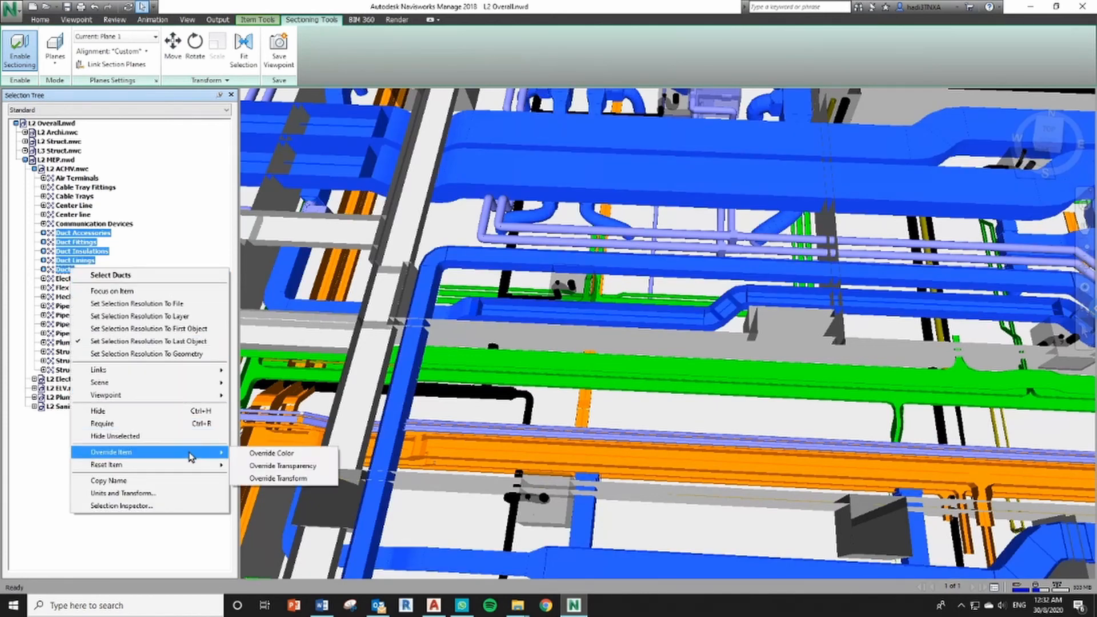
{"action": "left_click", "coordinate": [286, 452]}
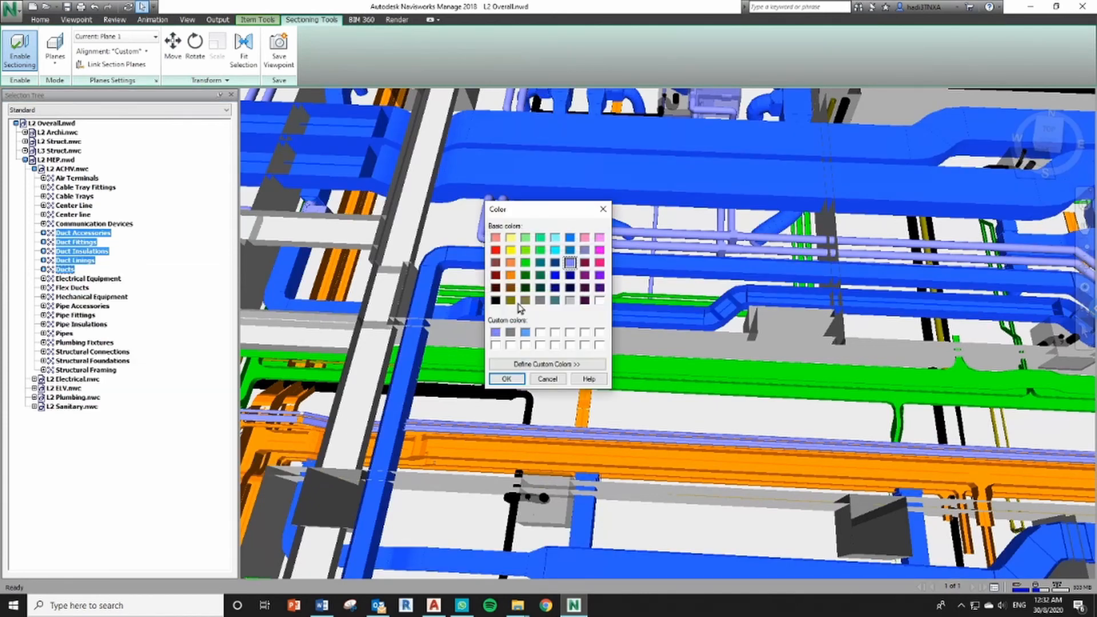
{"action": "left_click", "coordinate": [599, 238]}
{"action": "left_click", "coordinate": [507, 379]}
{"action": "left_click", "coordinate": [613, 360]}
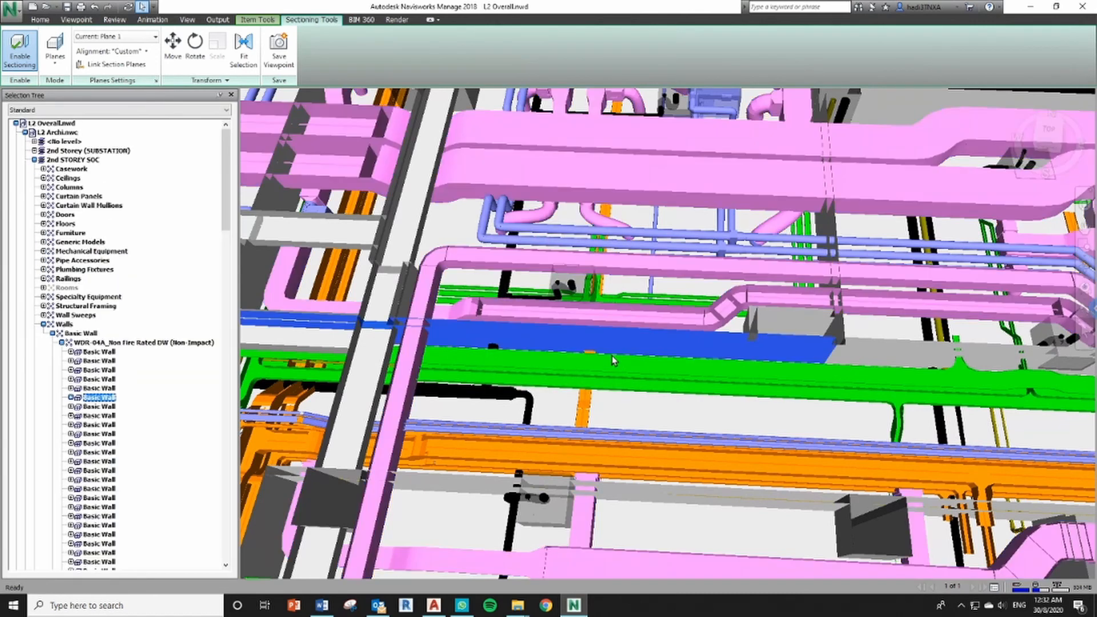
{"action": "key", "text": "Escape"}
Examine the color-coded ducts, pipes and cable trays across the whole sectioned level
{"action": "scroll", "coordinate": [612, 361], "scroll_direction": "down", "scroll_amount": 3}
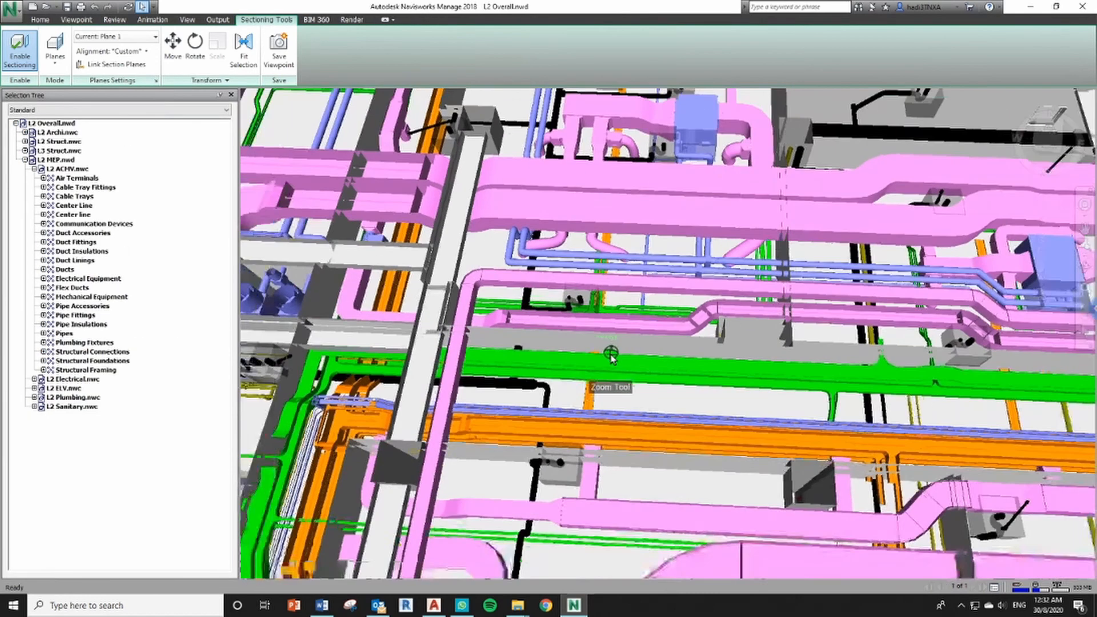
{"action": "middle_click_drag", "start_coordinate": [609, 351], "coordinate": [569, 295]}
{"action": "scroll", "coordinate": [535, 257], "scroll_direction": "down", "scroll_amount": 4}
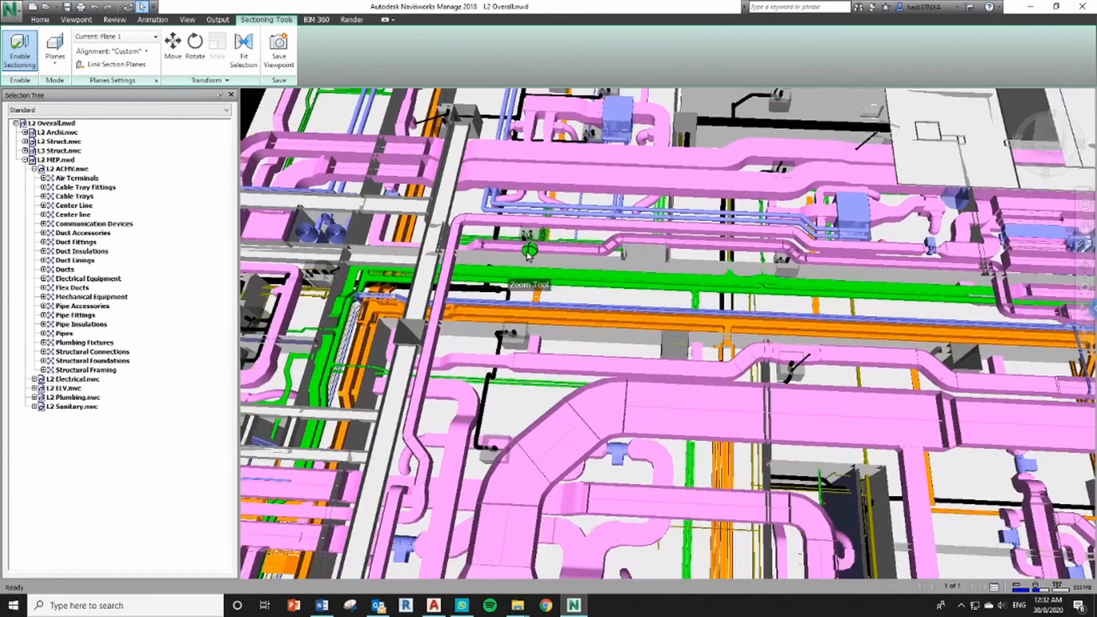
{"action": "scroll", "coordinate": [529, 255], "scroll_direction": "down", "scroll_amount": 4}
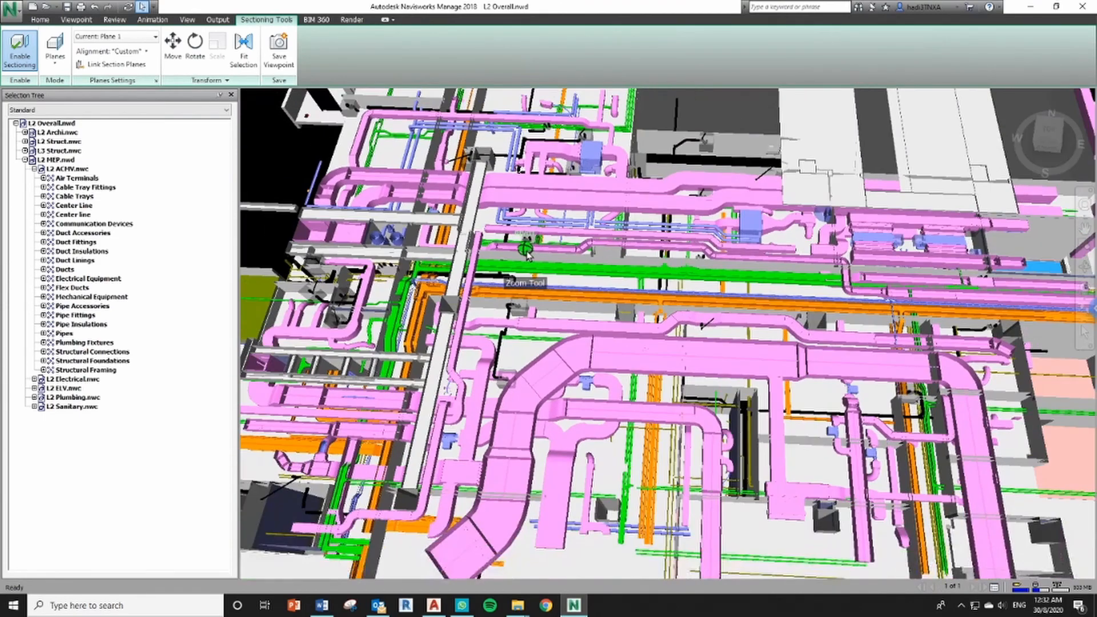
{"action": "scroll", "coordinate": [527, 254], "scroll_direction": "down", "scroll_amount": 2}
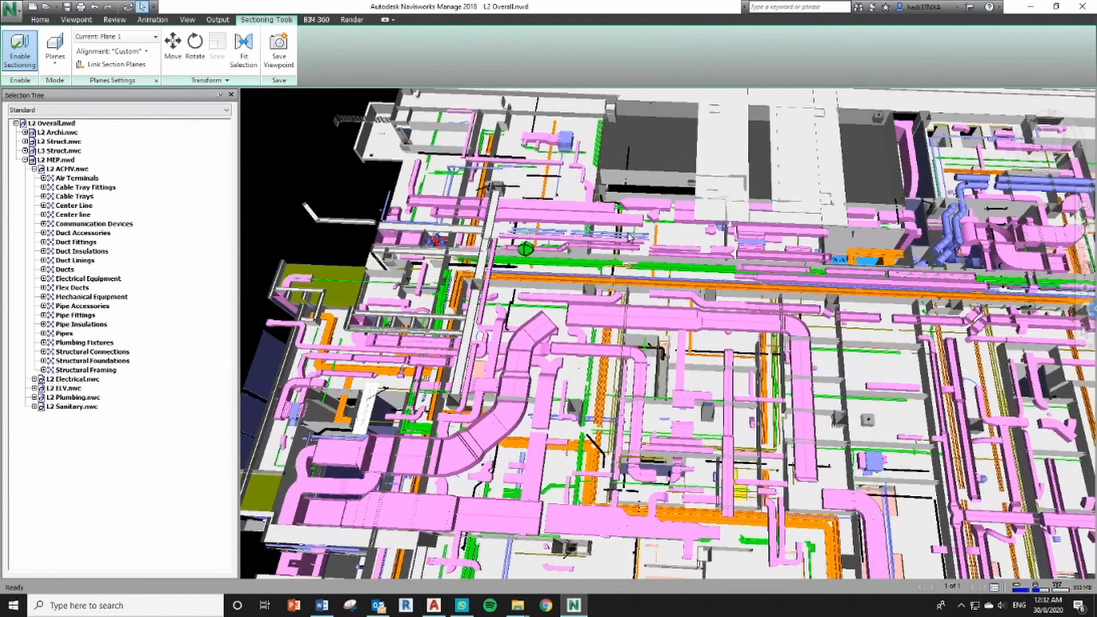
{"action": "mouse_move", "coordinate": [629, 237]}
{"action": "middle_mouse_down"}
{"action": "mouse_move", "coordinate": [596, 198]}
{"action": "mouse_move", "coordinate": [500, 137]}
{"action": "middle_mouse_up"}
{"action": "mouse_move", "coordinate": [705, 219]}
{"action": "middle_mouse_down"}
{"action": "mouse_move", "coordinate": [556, 215]}
{"action": "mouse_move", "coordinate": [620, 219]}
{"action": "middle_mouse_up"}
{"action": "scroll", "coordinate": [569, 211], "scroll_direction": "down", "scroll_amount": 2}
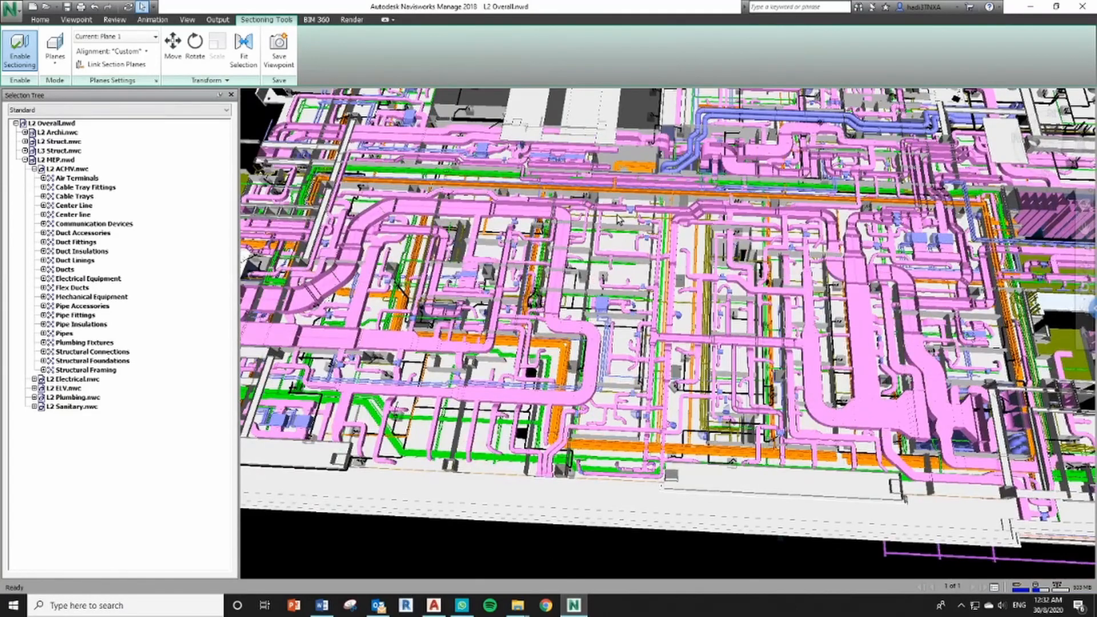